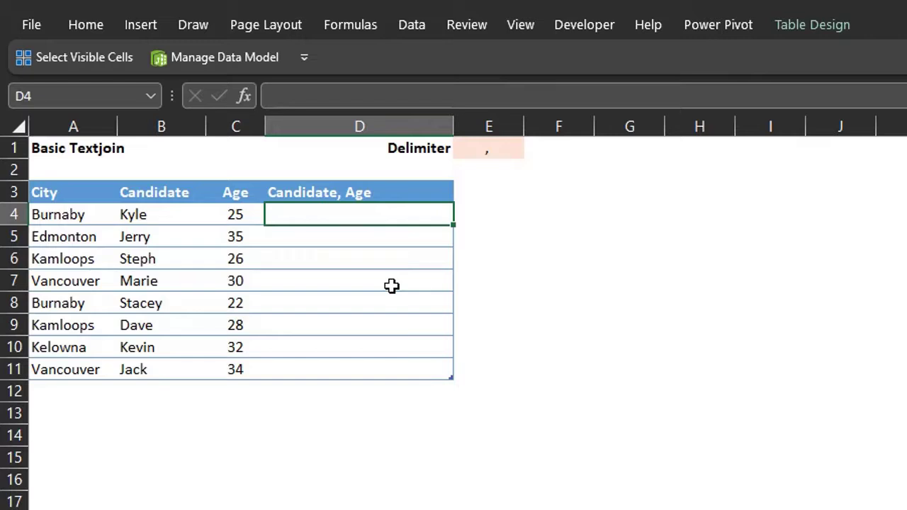
# Step: Start a TEXTJOIN formula in cell D4 with "," as the delimiter and TRUE to ignore empty cells
pyautogui.write('=text')
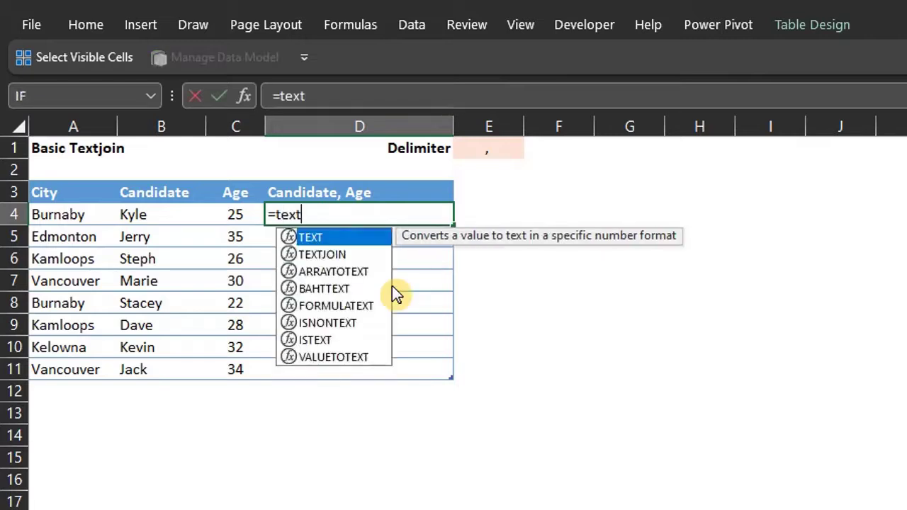
pyautogui.press('Down')
pyautogui.press('Tab')
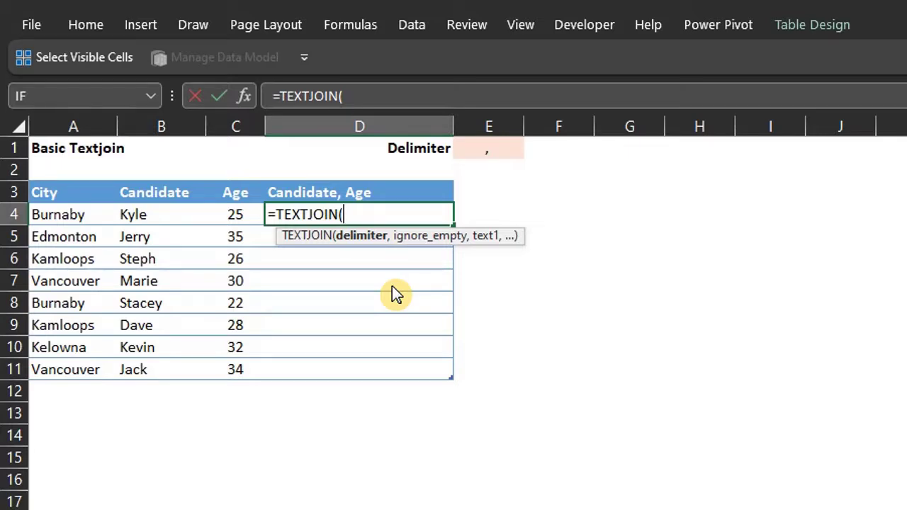
pyautogui.write('",",')
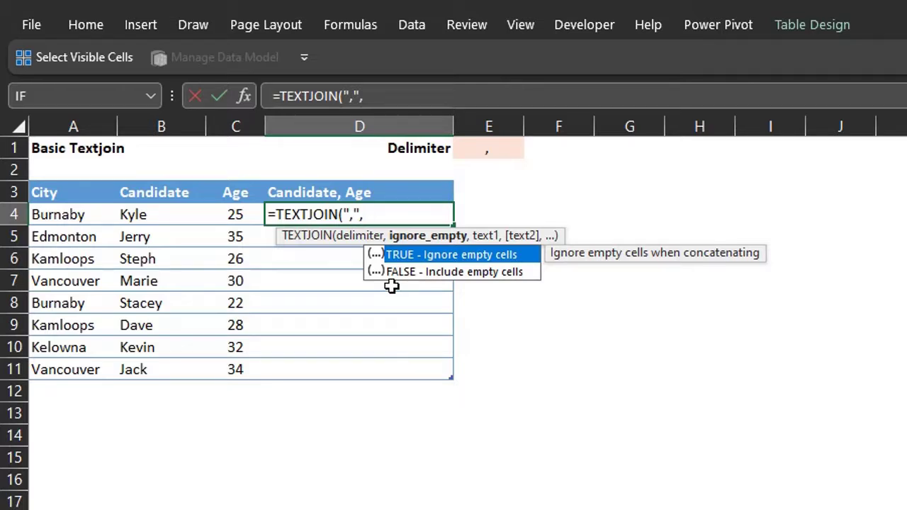
pyautogui.press('Tab')
pyautogui.write(',')
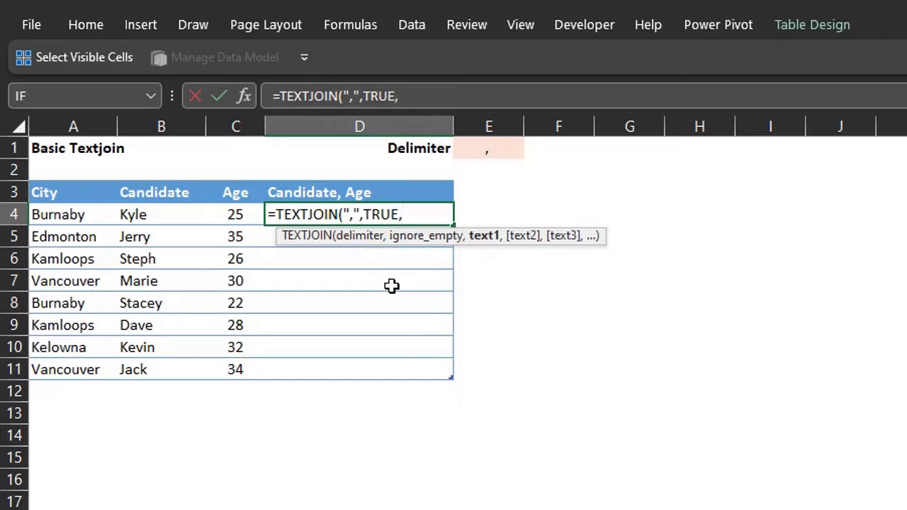
pyautogui.moveTo(167, 220); pyautogui.dragTo(216, 215)
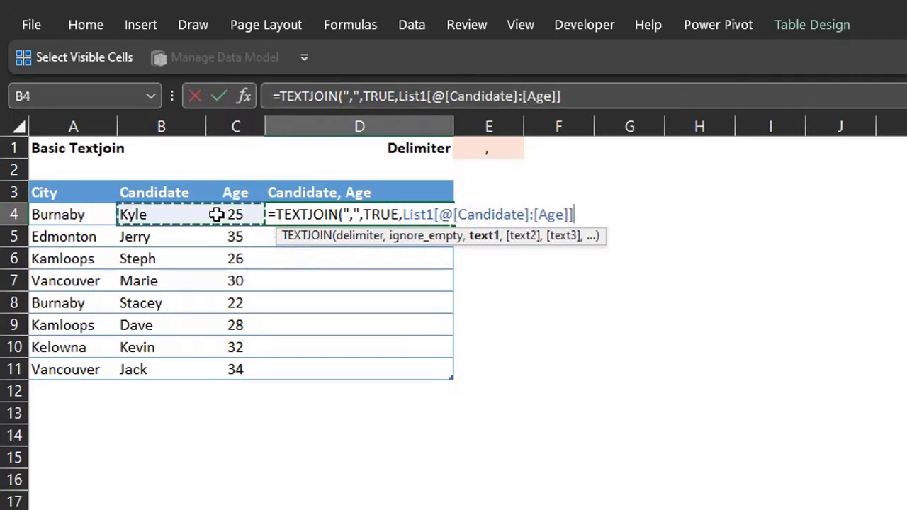
pyautogui.click(161, 216)
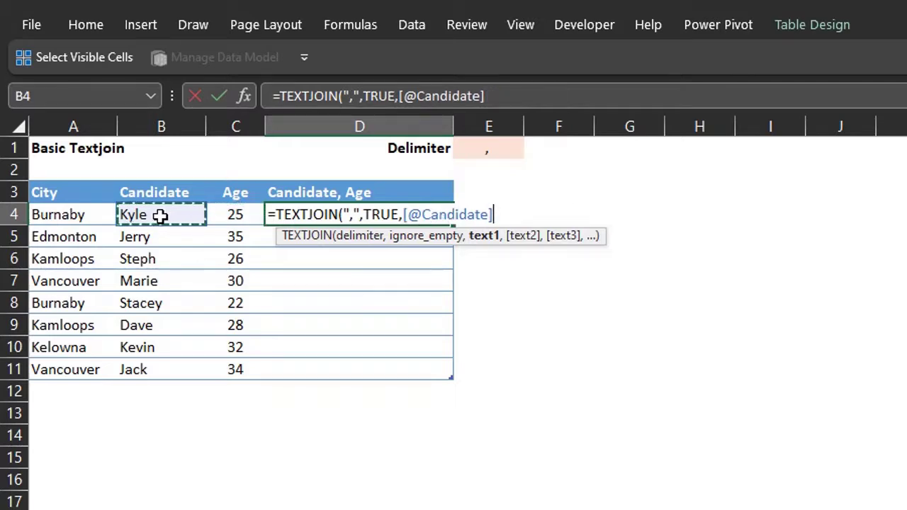
pyautogui.write(',')
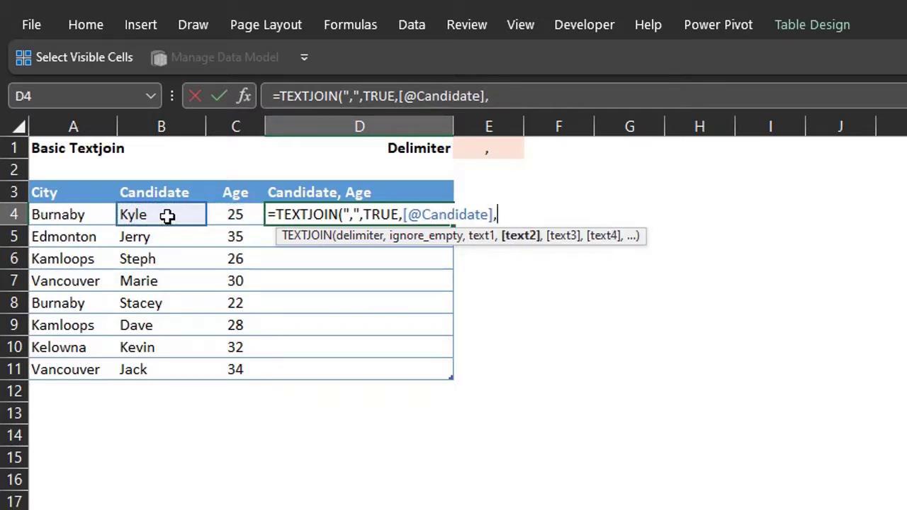
pyautogui.click(221, 216)
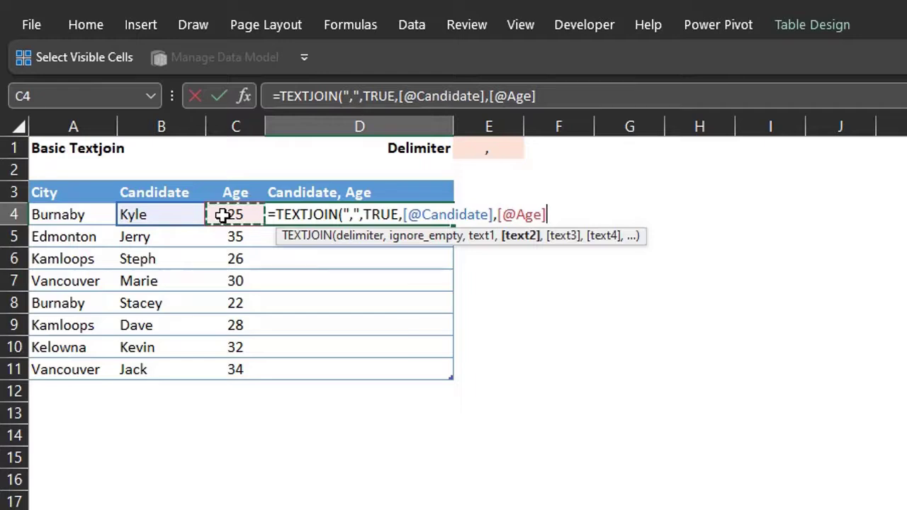
pyautogui.write(')')
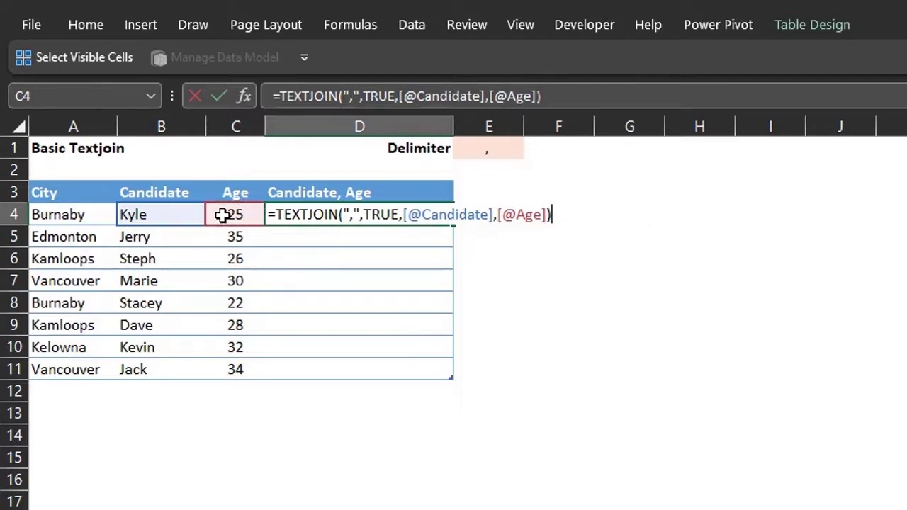
pyautogui.press('BackSpace')
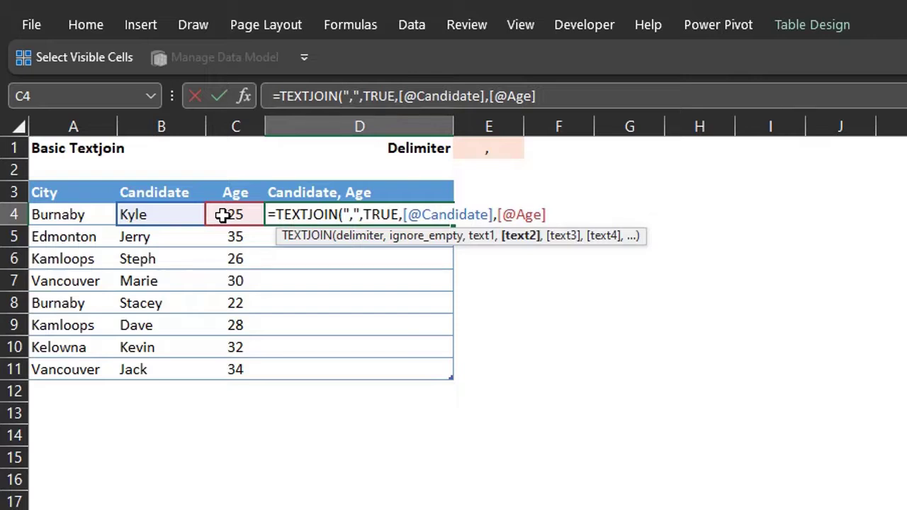
pyautogui.write(')')
pyautogui.press('Return')
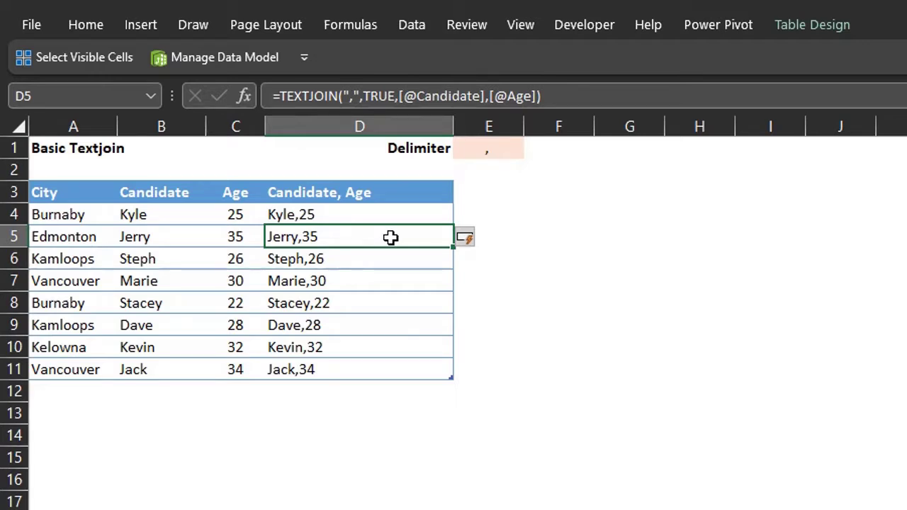
# Step: Add a space after the comma in D4's TEXTJOIN delimiter, making it ", "
pyautogui.click(369, 215)
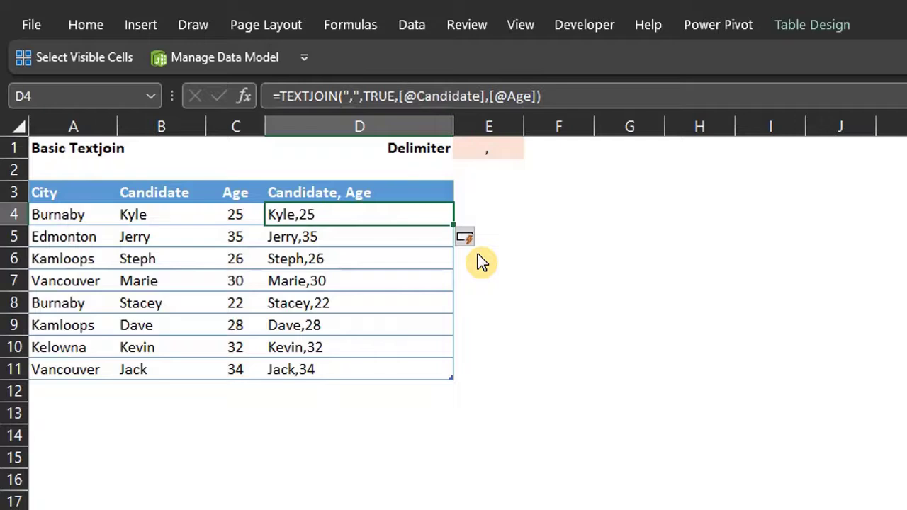
pyautogui.press('F2')
pyautogui.press('Left')
pyautogui.press('Left')
pyautogui.press('Left')
pyautogui.press('Left')
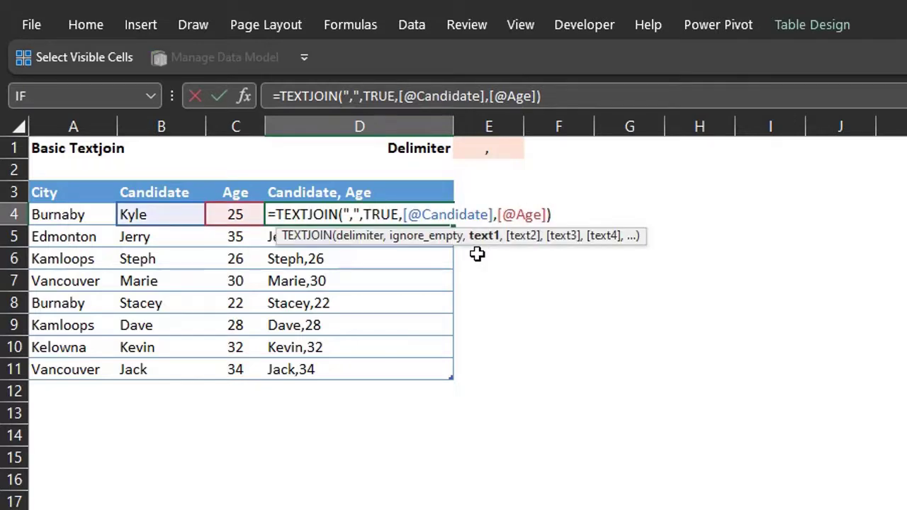
pyautogui.press('Left')
pyautogui.press('Left')
pyautogui.press('Left')
pyautogui.press('Left')
pyautogui.press('Left')
pyautogui.press('Left')
pyautogui.press('Left')
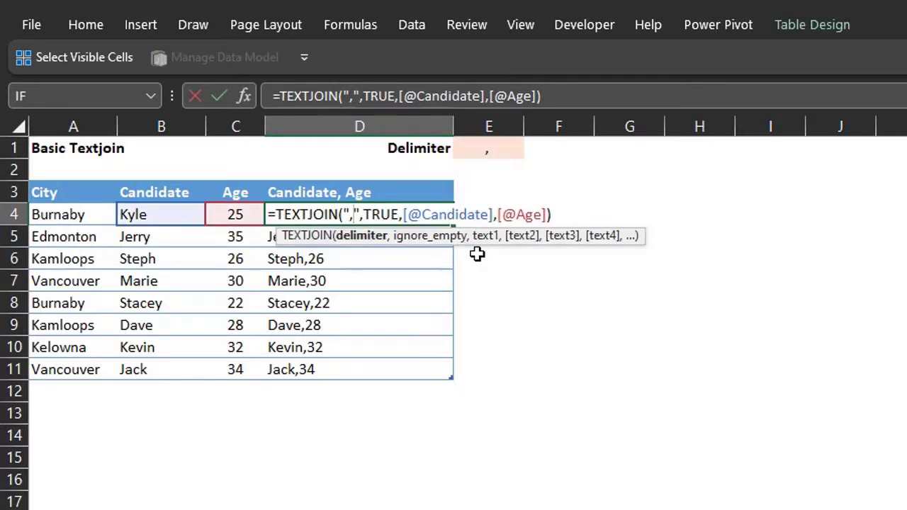
pyautogui.press('Return')
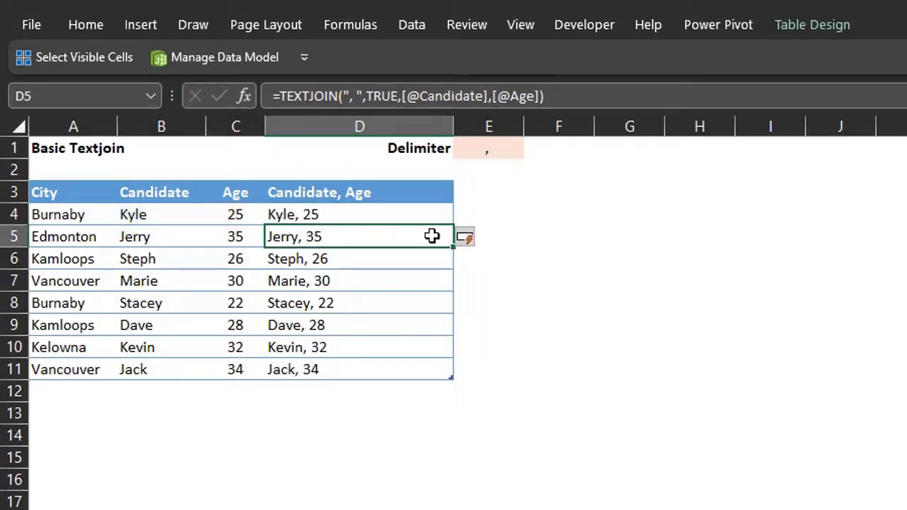
# Step: Remove the delimiter from the TEXTJOIN formula in D4, leaving that argument empty
pyautogui.click(424, 214)
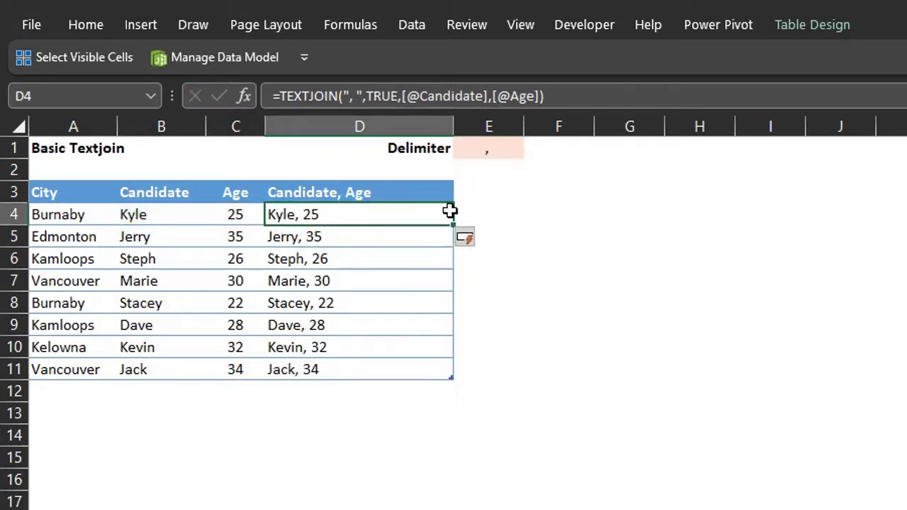
pyautogui.press('F2')
pyautogui.click(364, 214)
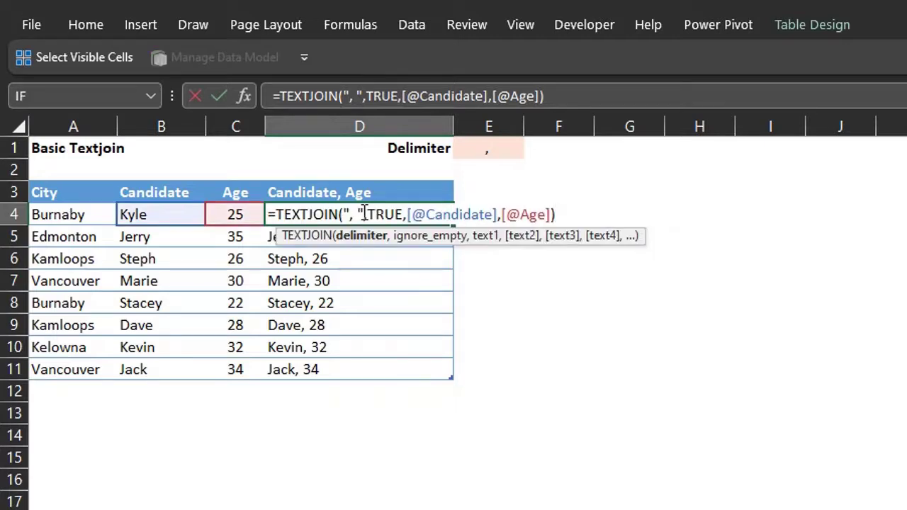
pyautogui.press('BackSpace')
pyautogui.press('BackSpace')
pyautogui.press('BackSpace')
pyautogui.press('BackSpace')
pyautogui.press('Return')
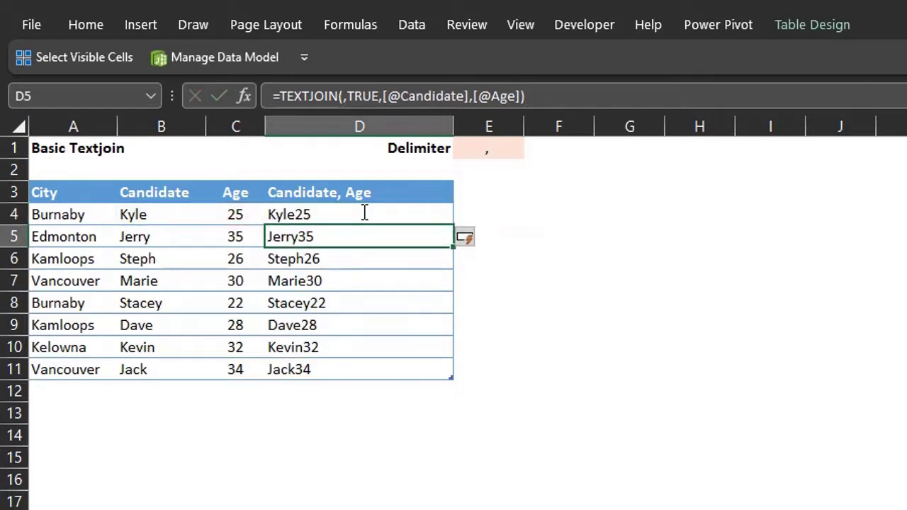
# Step: Use CHAR(10) as the line-break delimiter in D4's TEXTJOIN formula
pyautogui.click(364, 214)
pyautogui.press('F2')
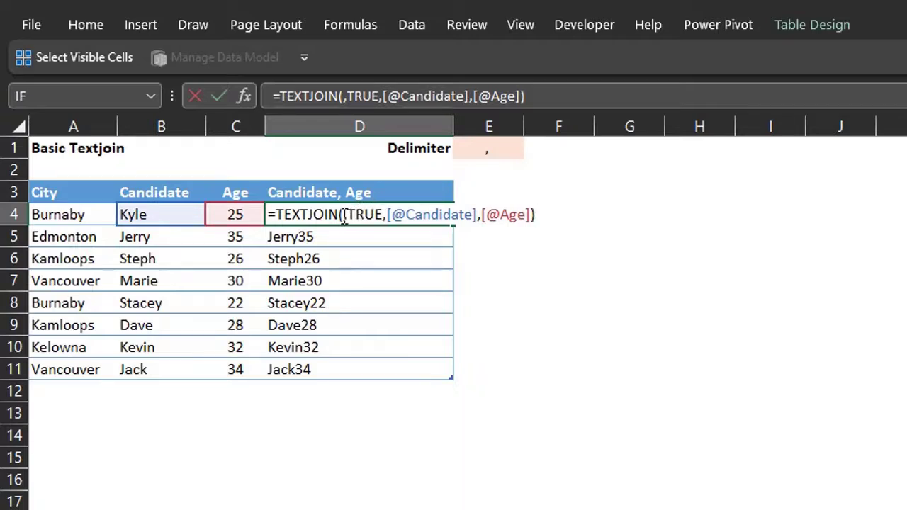
pyautogui.click(343, 214)
pyautogui.write('cha')
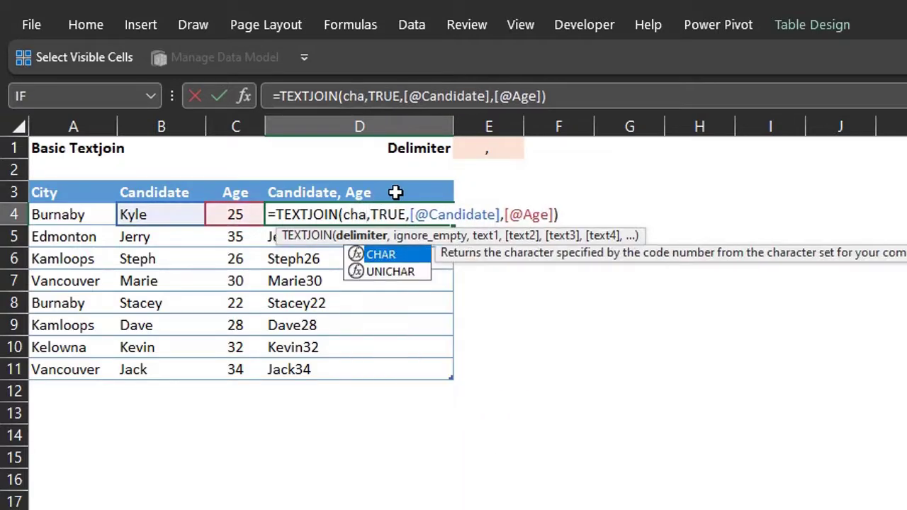
pyautogui.press('Tab')
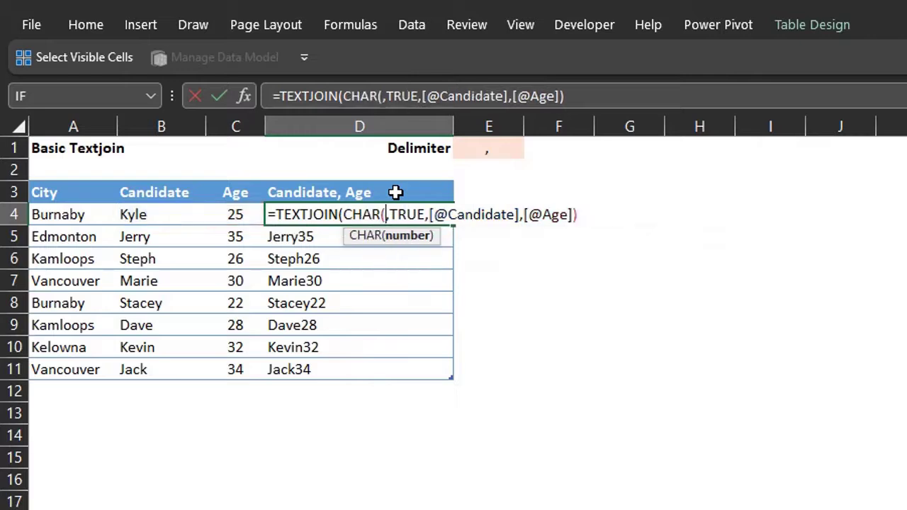
pyautogui.write('10')
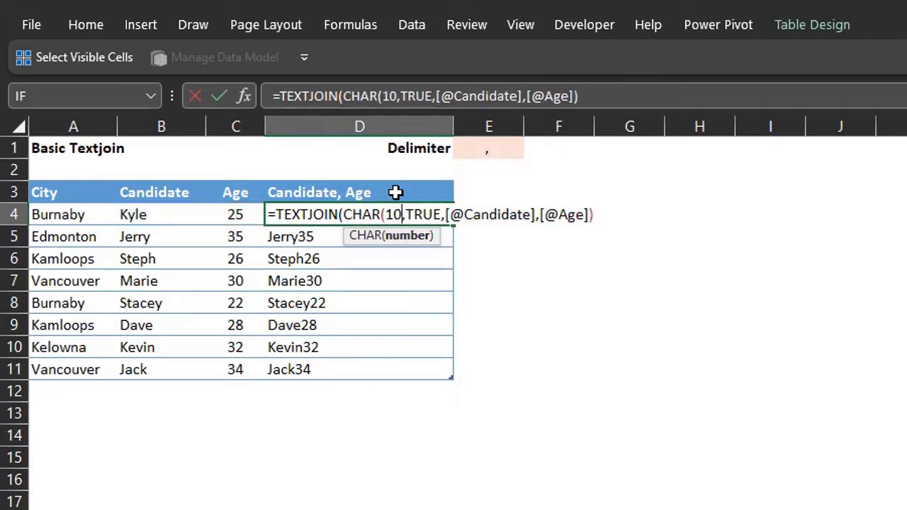
pyautogui.write(')')
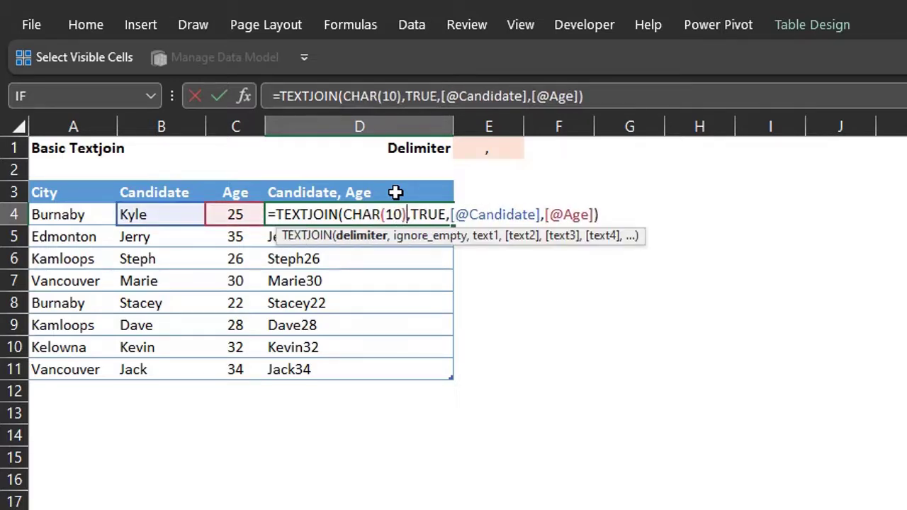
pyautogui.press('Return')
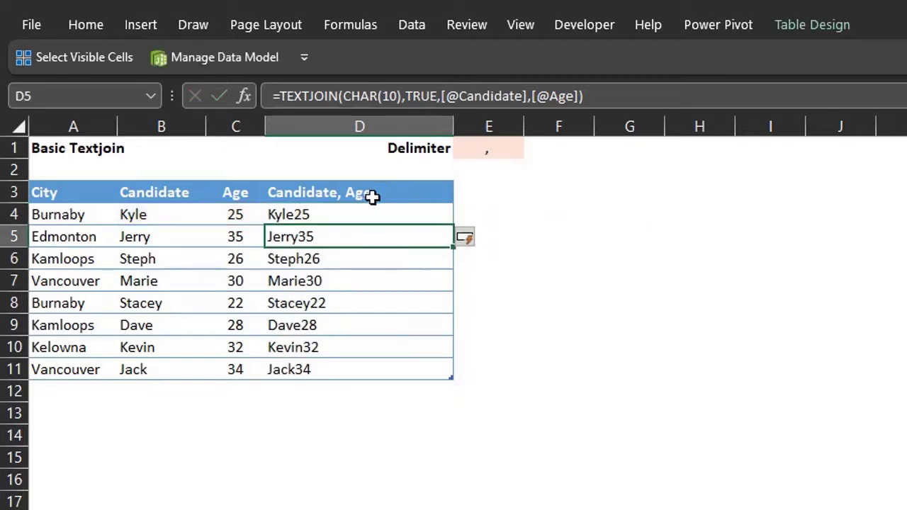
# Step: Apply Wrap Text to the Candidate, Age column cells D4:D11
pyautogui.press('Up')
pyautogui.hotkey('ctrl', 'shift', 'Down')
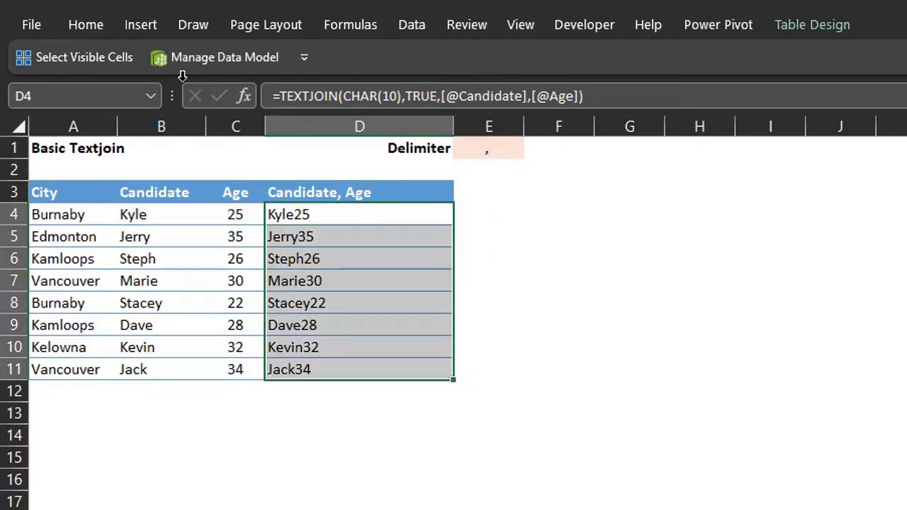
pyautogui.click(94, 26)
pyautogui.click(515, 62)
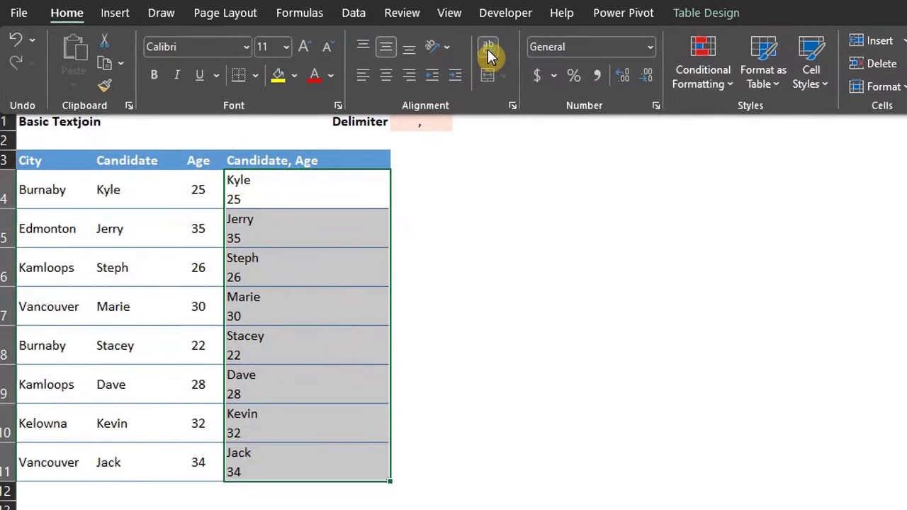
pyautogui.click(347, 253)
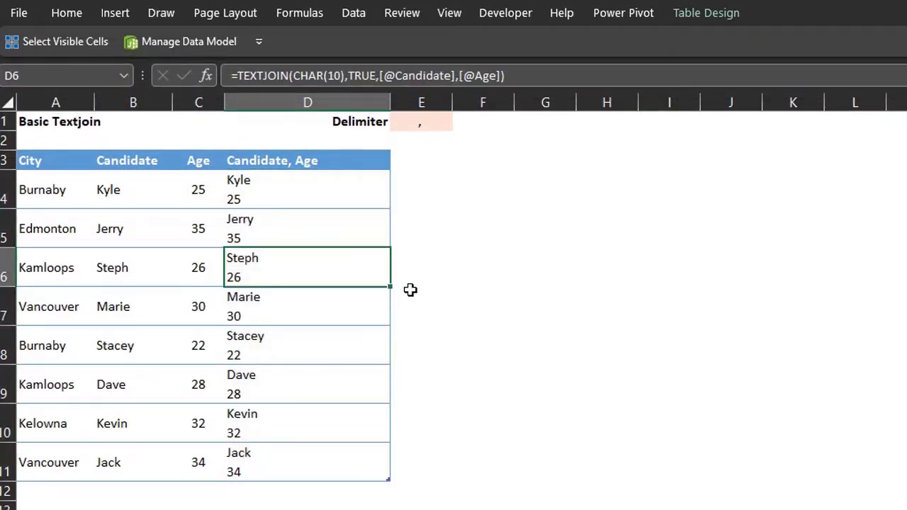
# Step: Replace the CHAR(10) delimiter in D4's TEXTJOIN formula with an absolute reference to the Delimiter cell, $E$1
pyautogui.click(314, 190)
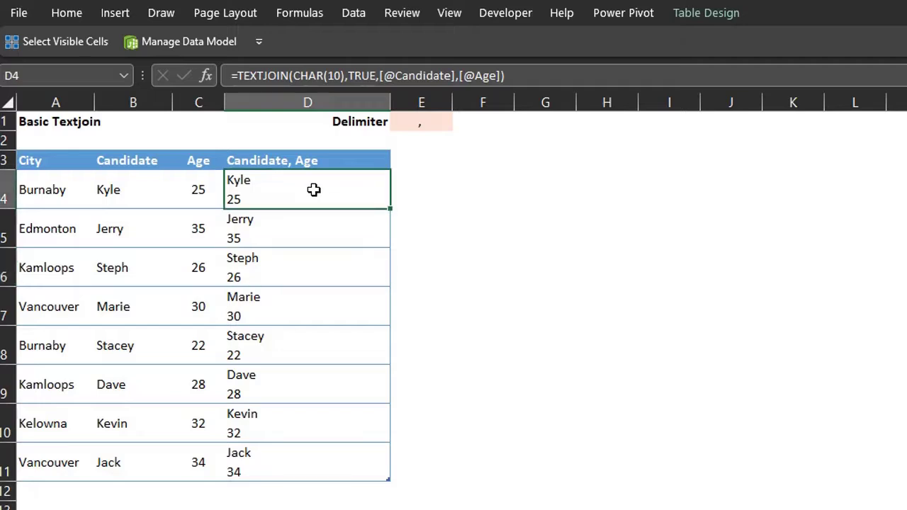
pyautogui.doubleClick(314, 189)
pyautogui.click(348, 180)
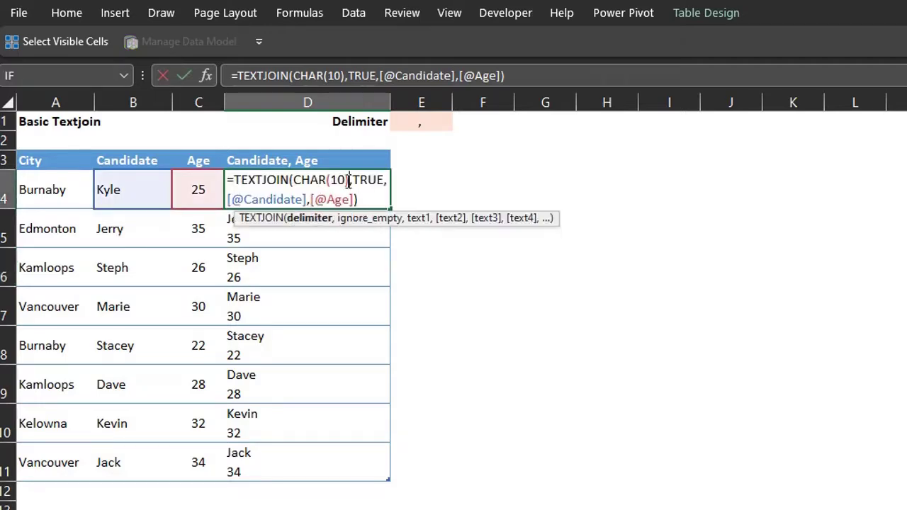
pyautogui.press('BackSpace')
pyautogui.press('BackSpace')
pyautogui.press('BackSpace')
pyautogui.press('BackSpace')
pyautogui.press('BackSpace')
pyautogui.press('BackSpace')
pyautogui.press('BackSpace')
pyautogui.press('BackSpace')
pyautogui.click(417, 125)
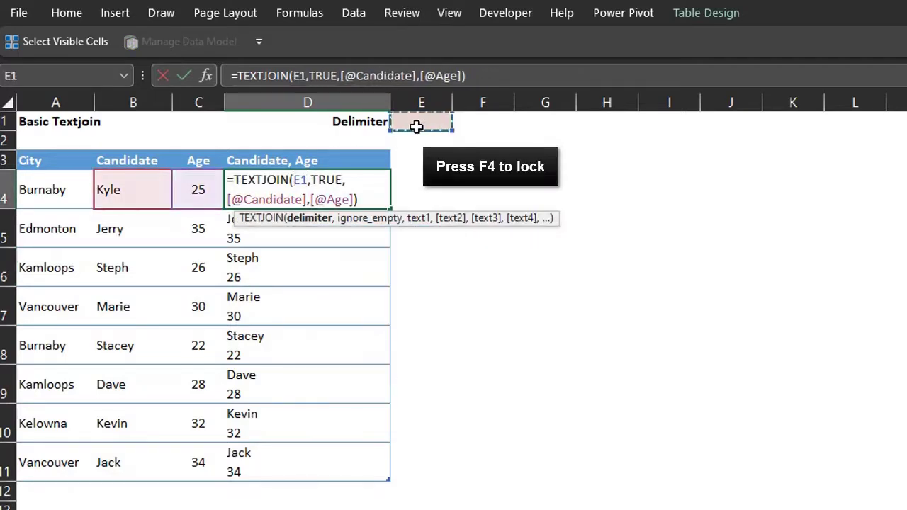
pyautogui.press('F4')
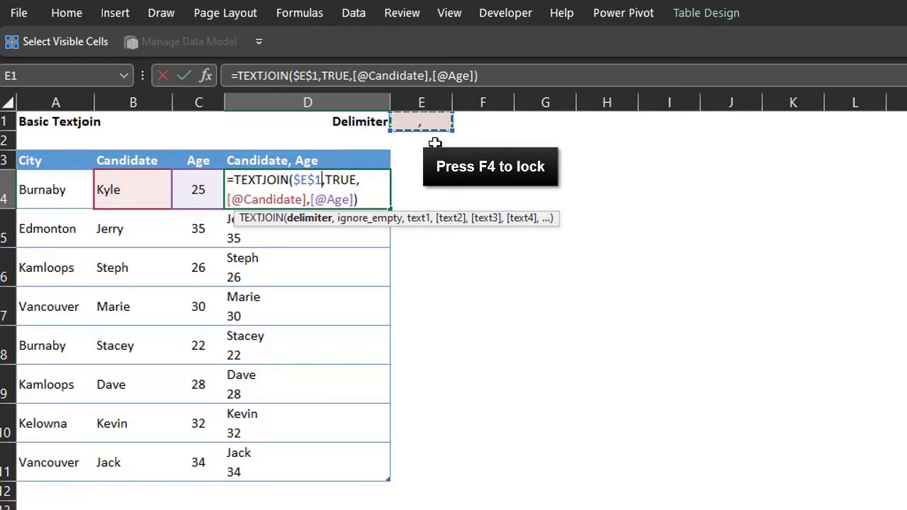
pyautogui.press('Return')
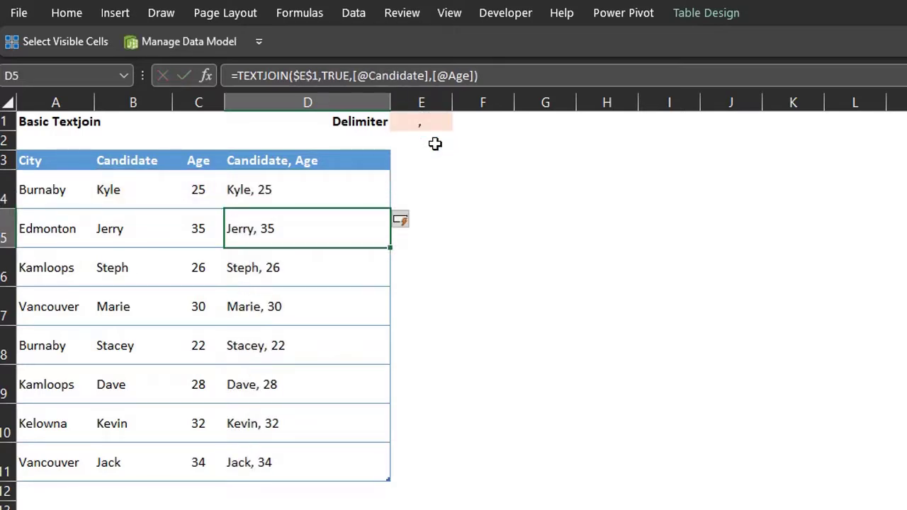
pyautogui.click(456, 281)
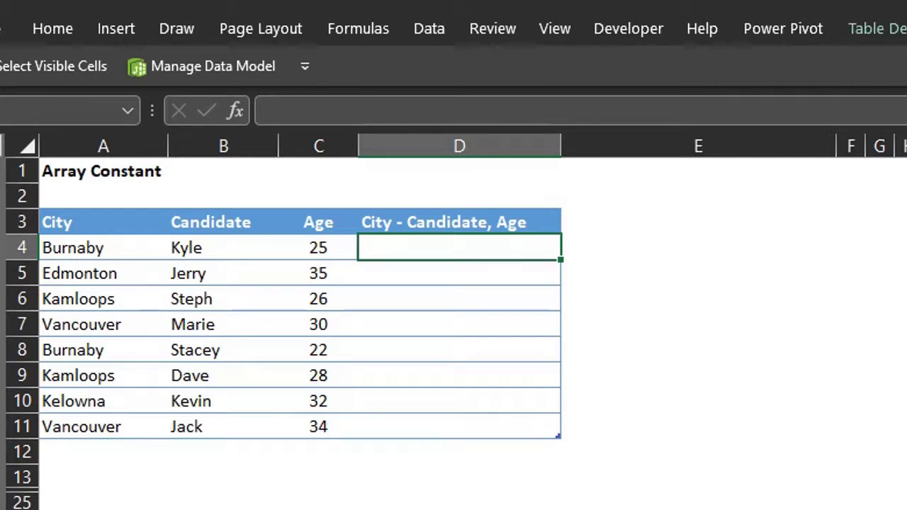
# Step: In D4, join the row's City through Age values with TEXTJOIN, using the array constant {"- ",", "} as delimiters and TRUE for ignore_empty
pyautogui.write('=textj')
pyautogui.press('Tab')
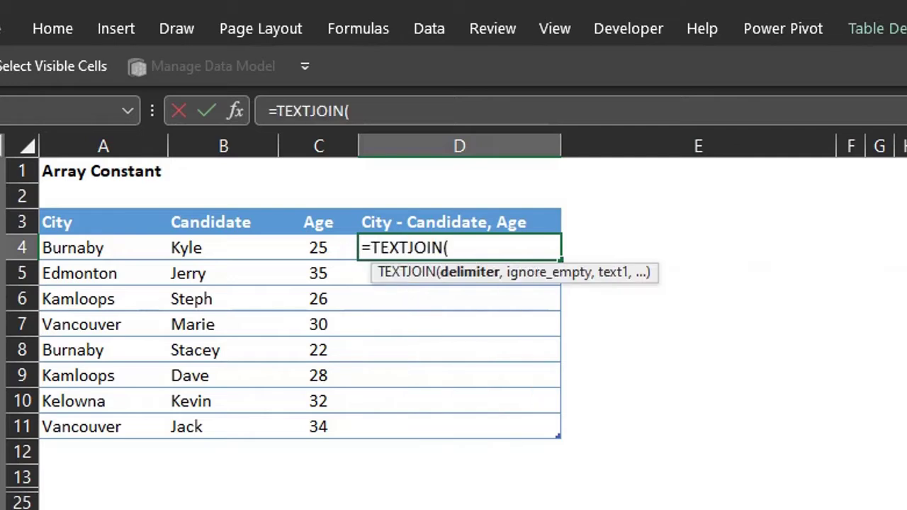
pyautogui.write('{"- ",", "}')
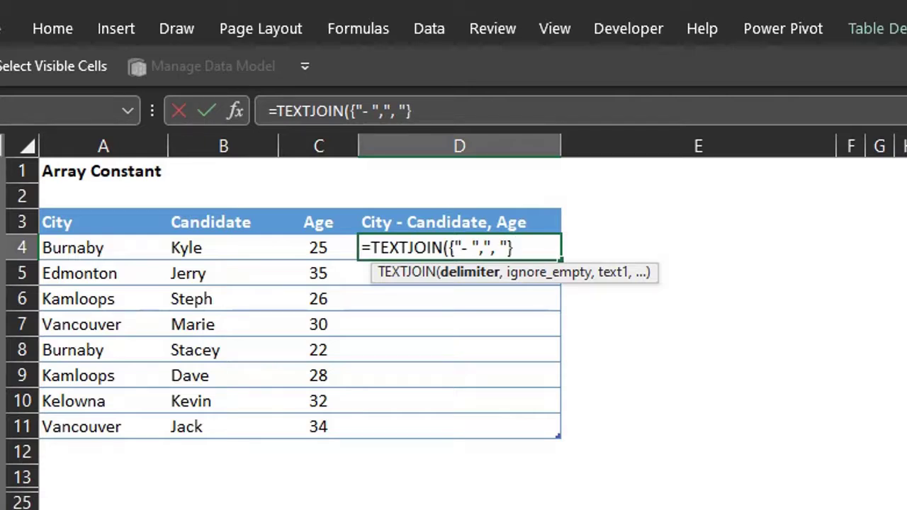
pyautogui.write(',')
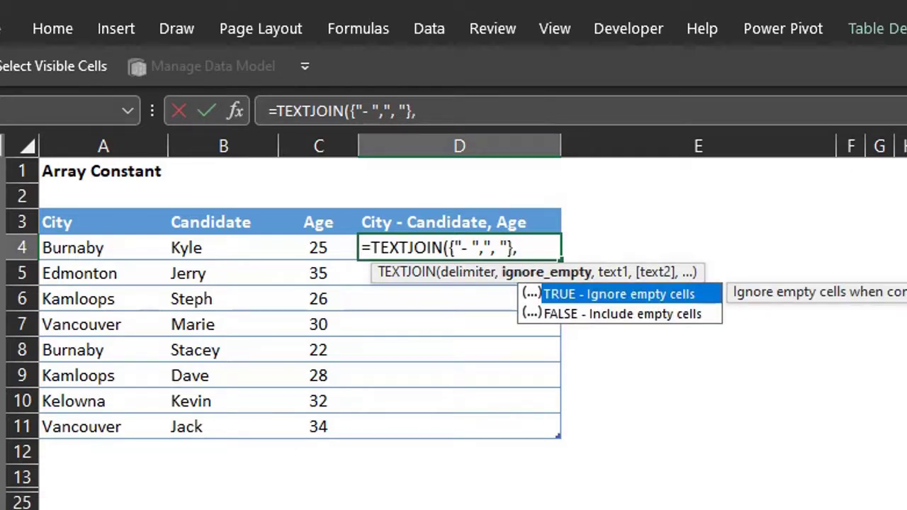
pyautogui.press('Tab')
pyautogui.write(',')
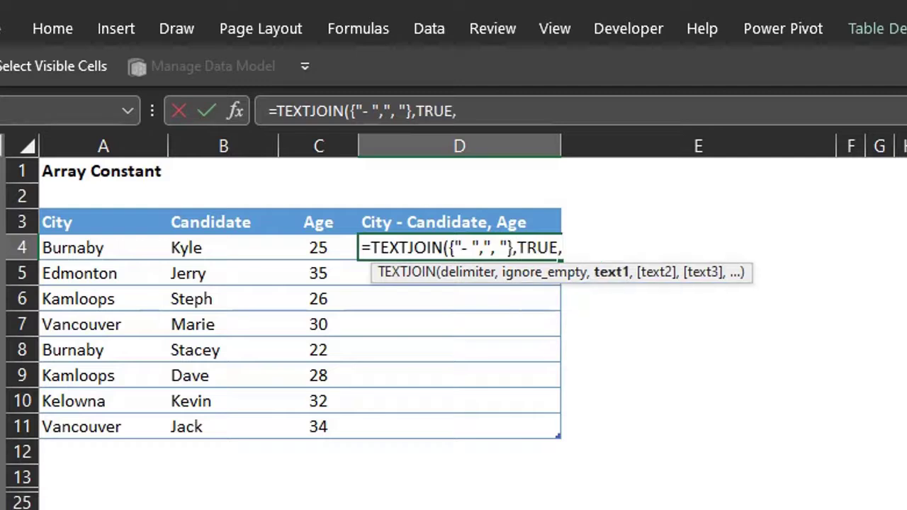
pyautogui.moveTo(75, 246); pyautogui.dragTo(297, 249)
pyautogui.write(')')
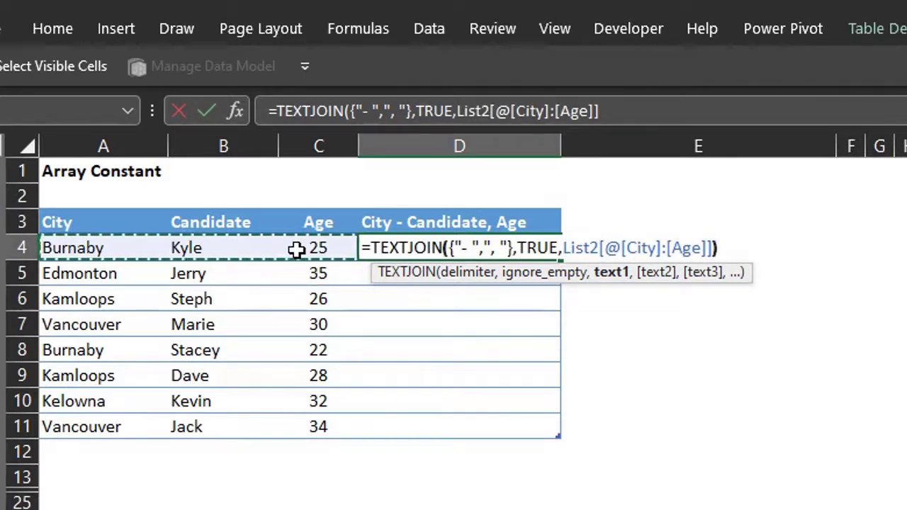
pyautogui.press('Return')
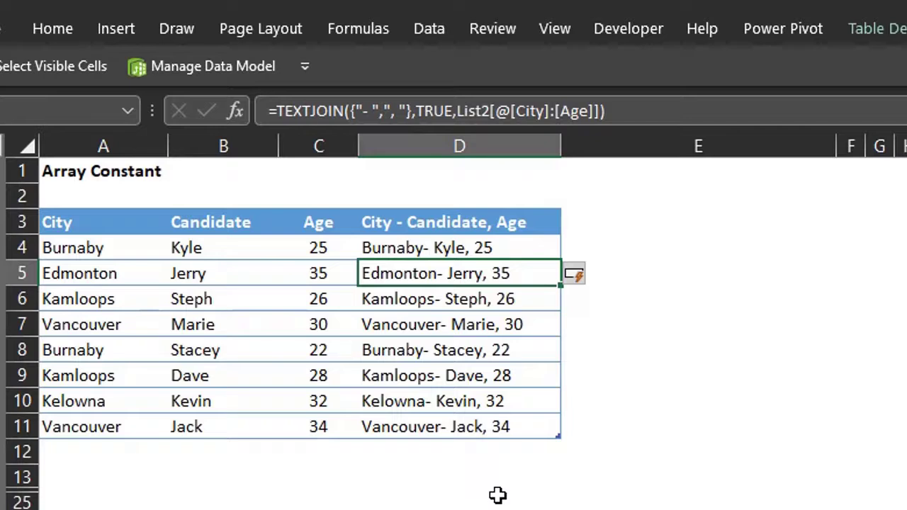
# Step: Clear the Candidate cell B4 and set ignore_empty to FALSE in D4's TEXTJOIN formula
pyautogui.click(203, 251)
pyautogui.press('Delete')
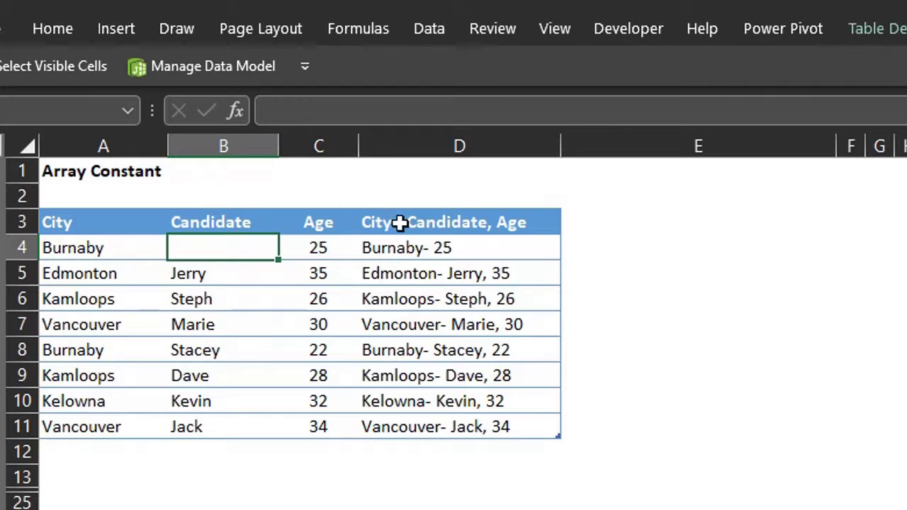
pyautogui.doubleClick(418, 248)
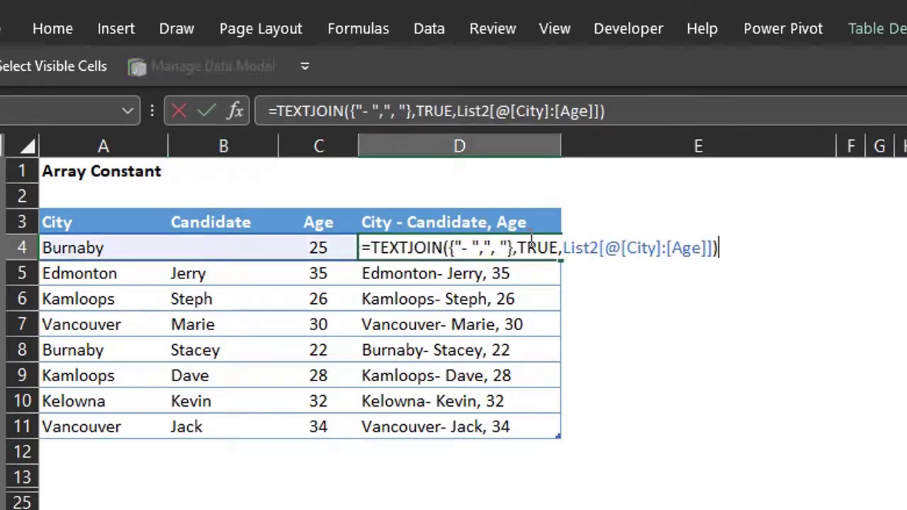
pyautogui.click(559, 248)
pyautogui.press('BackSpace')
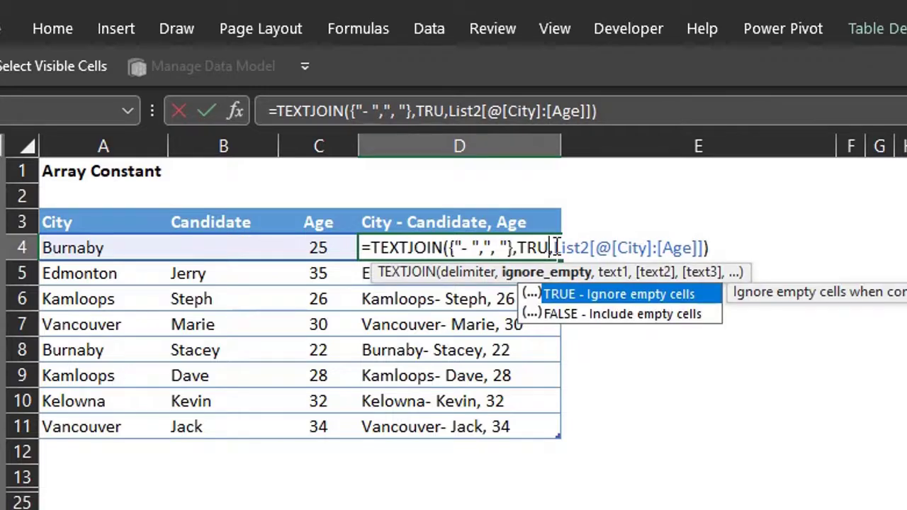
pyautogui.press('Down')
pyautogui.press('Tab')
pyautogui.press('Return')
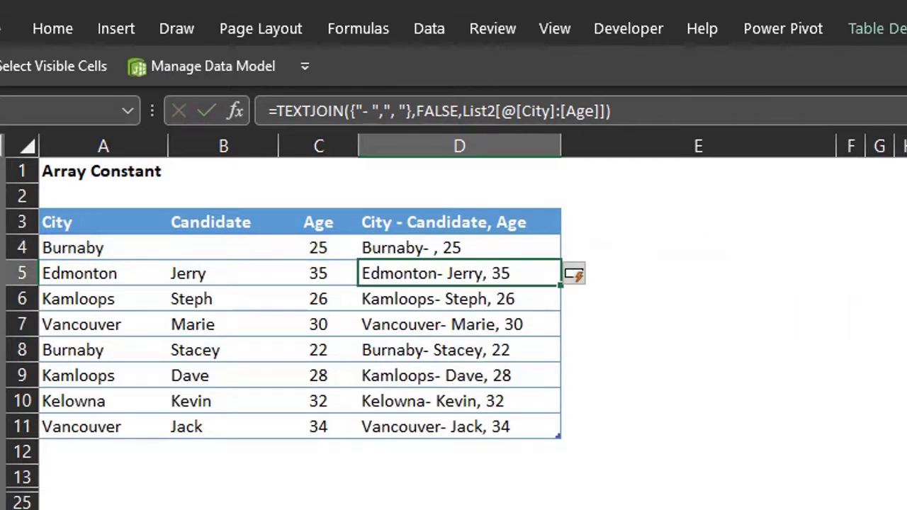
# Step: Undo the ignore_empty change in the TEXTJOIN column and the clearing of the Candidate cell B4
pyautogui.hotkey('ctrl', 'z')
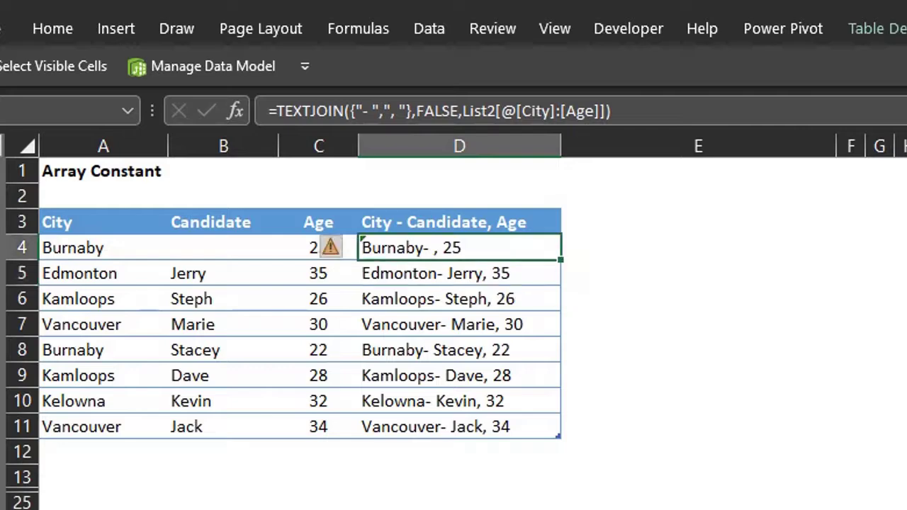
pyautogui.hotkey('ctrl', 'z')
pyautogui.hotkey('ctrl', 'z')
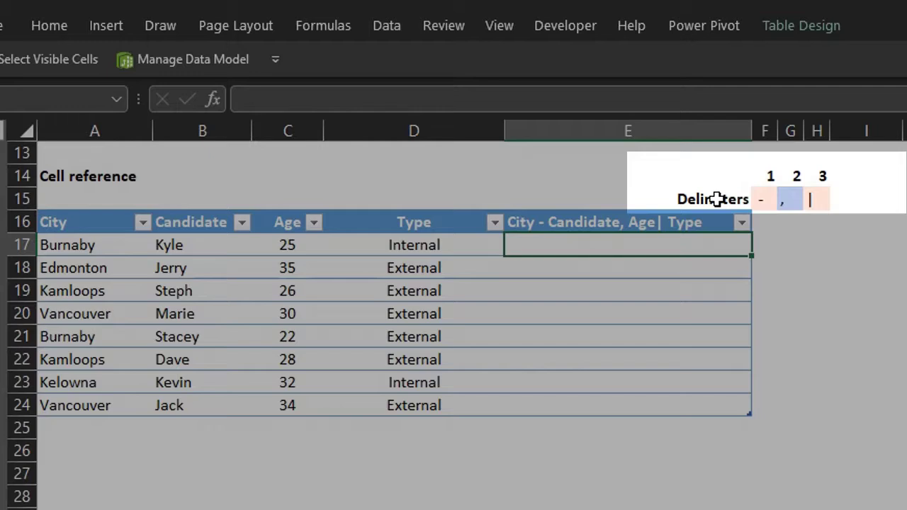
# Step: In E17, join the row's City through Type values with TEXTJOIN, using the absolute range $F$15:$H$15 as delimiters and TRUE for ignore_empty
pyautogui.write('=tex')
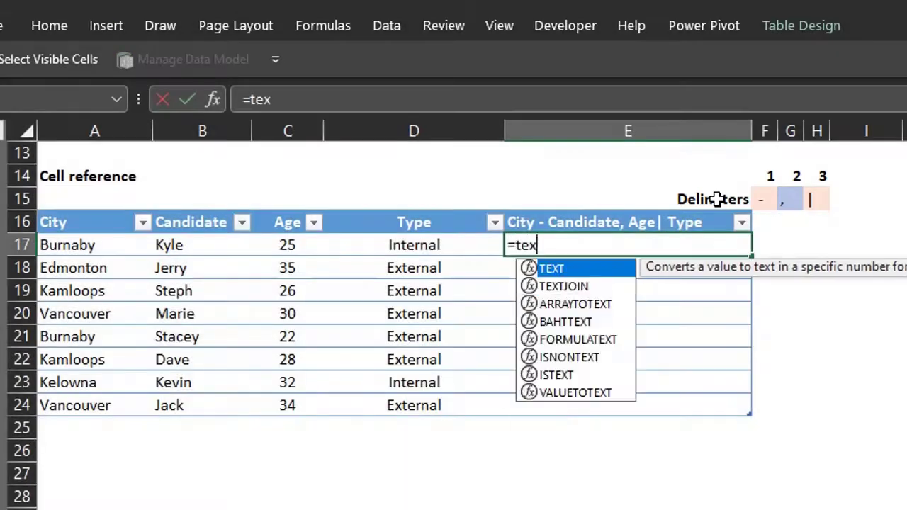
pyautogui.press('Down')
pyautogui.press('Tab')
pyautogui.moveTo(764, 199); pyautogui.dragTo(820, 200)
pyautogui.press('F4')
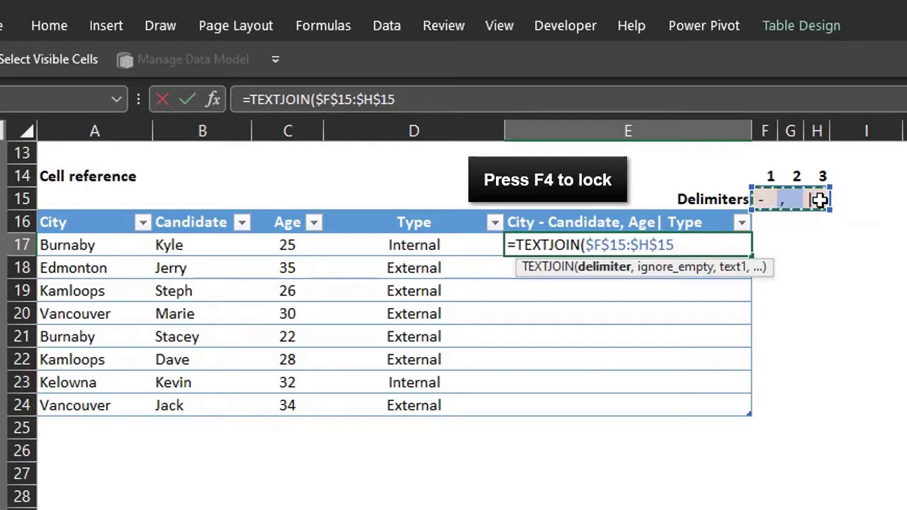
pyautogui.write(',')
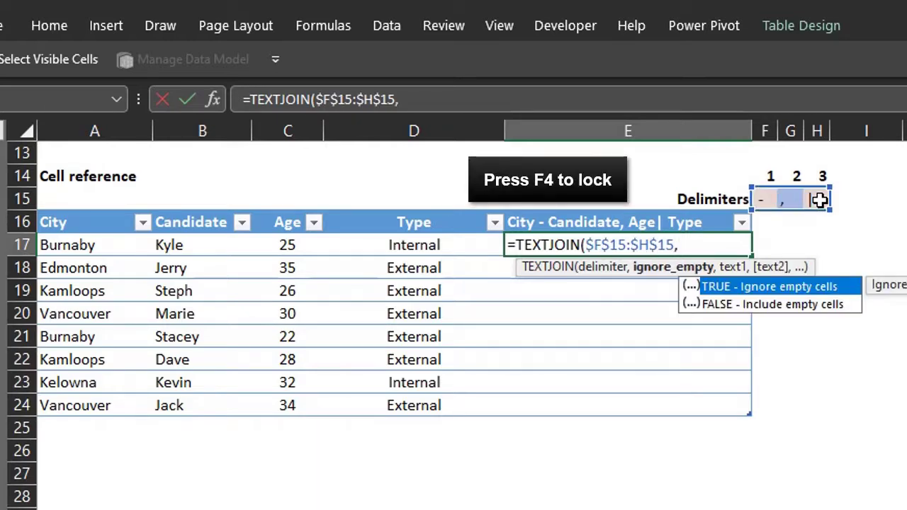
pyautogui.press('Tab')
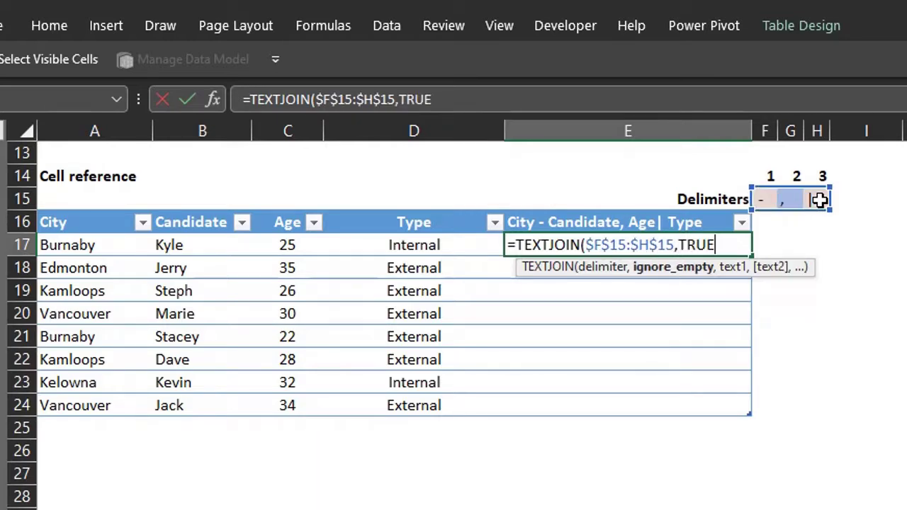
pyautogui.write(',')
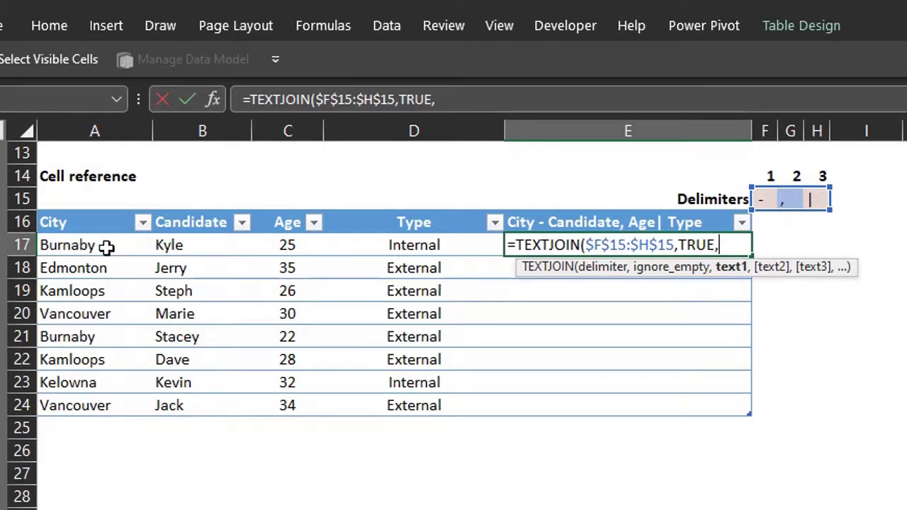
pyautogui.moveTo(104, 245); pyautogui.dragTo(359, 241)
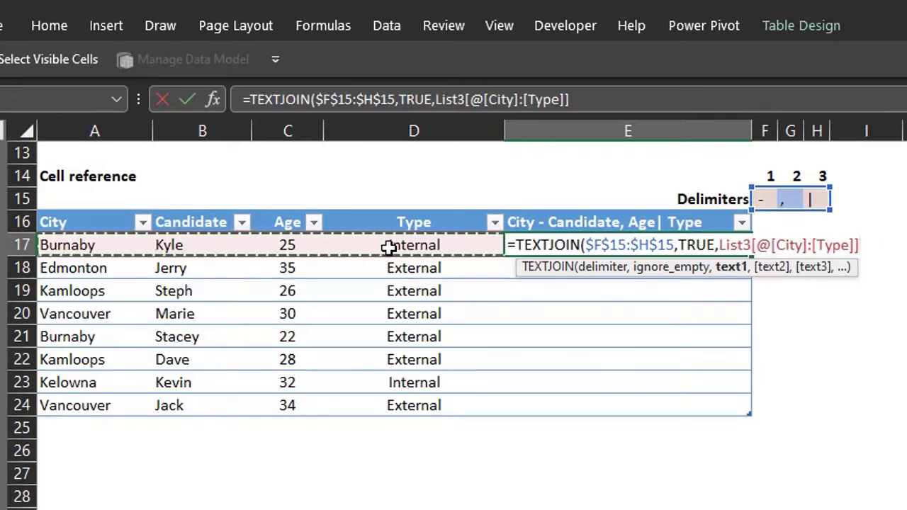
pyautogui.write(')')
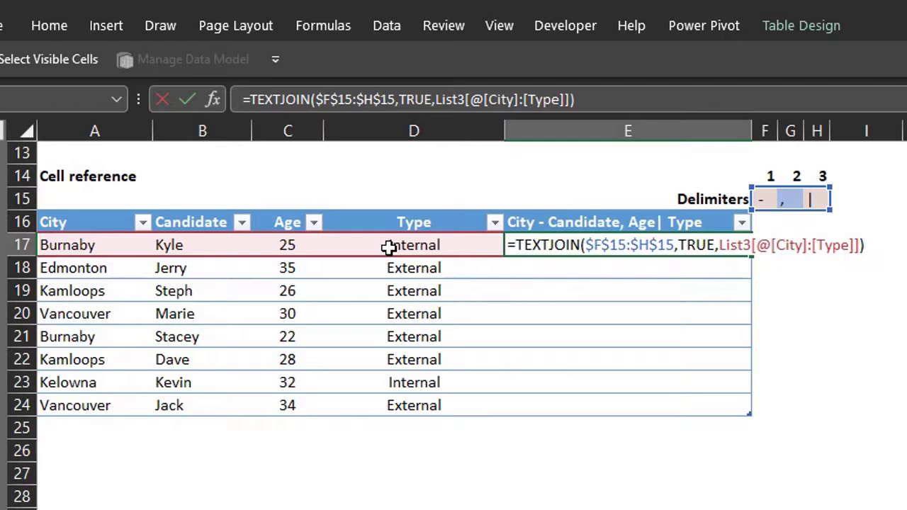
pyautogui.press('Return')
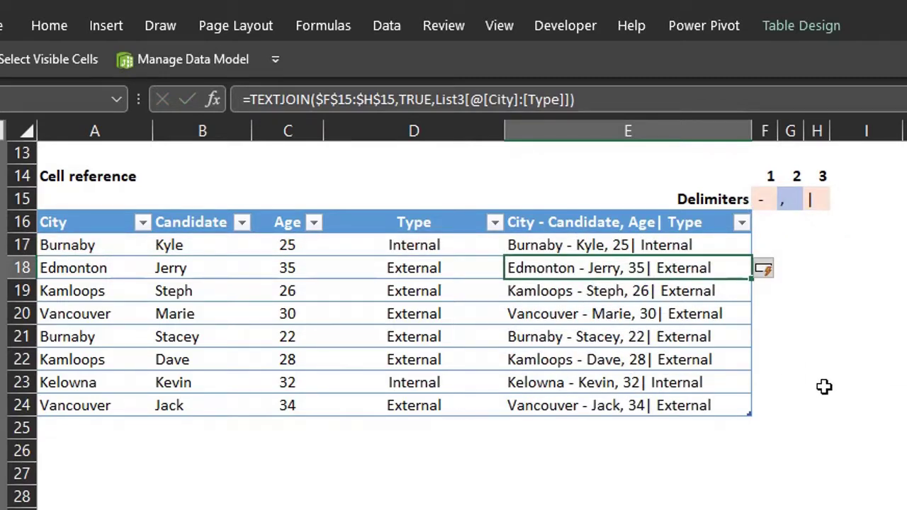
pyautogui.click(801, 388)
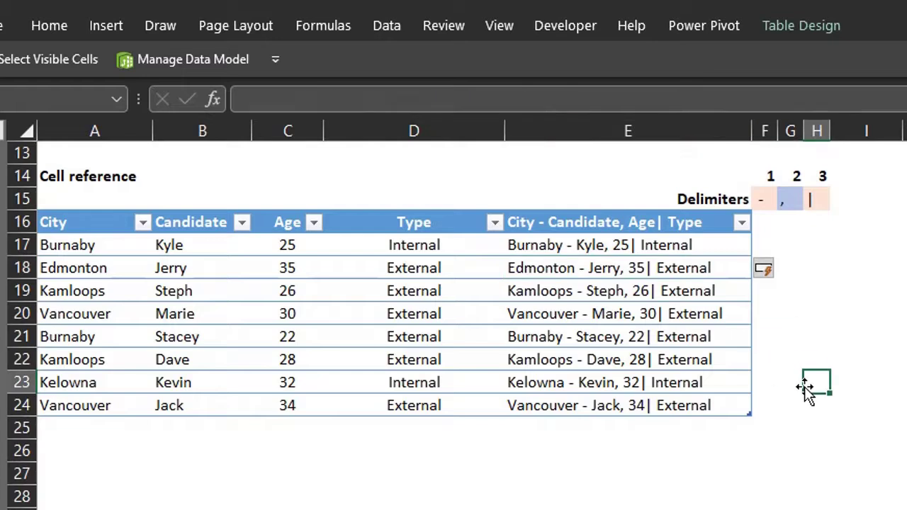
pyautogui.click(726, 425)
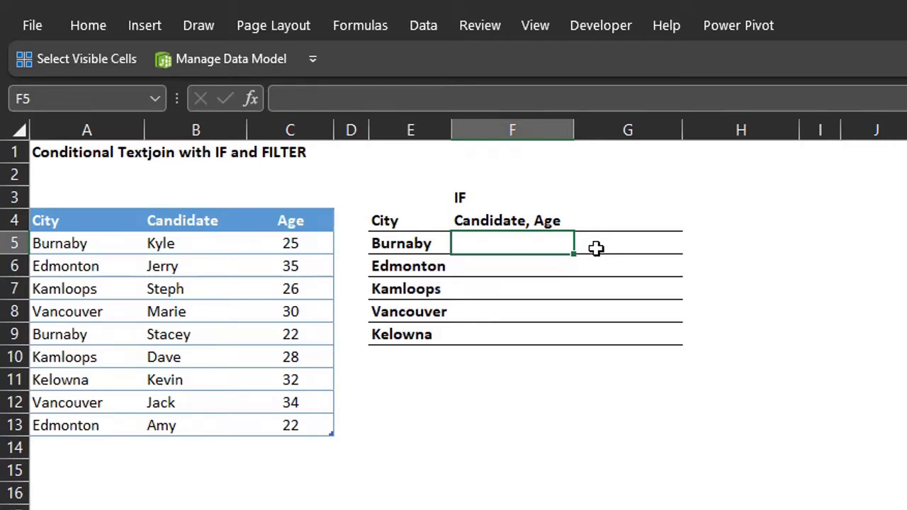
# Step: Examine the formula in E5 that generates the City list beside the candidate table
pyautogui.press('Left')
pyautogui.press('F2')
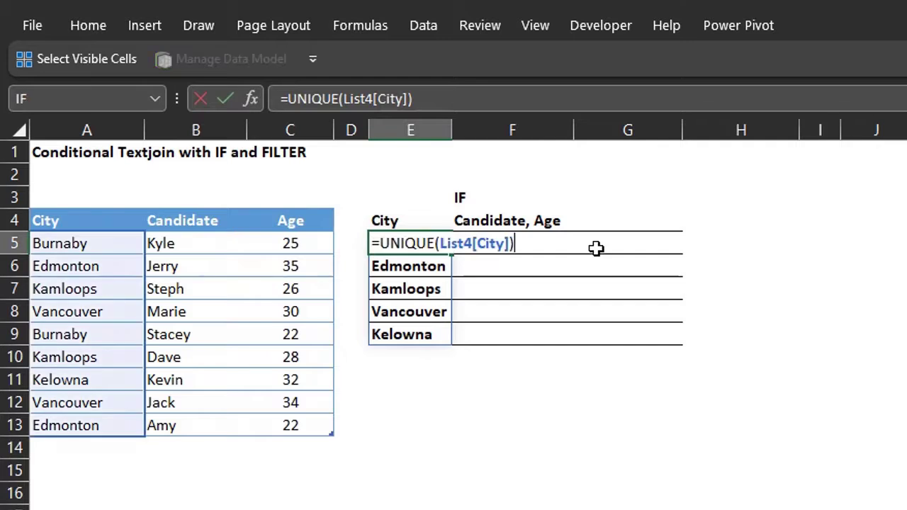
pyautogui.press('Escape')
# Step: In F5, enter an IF formula returning List4[Candidate] where List4[City] equals E5, and an empty string otherwise
pyautogui.press('Right')
pyautogui.write('=if')
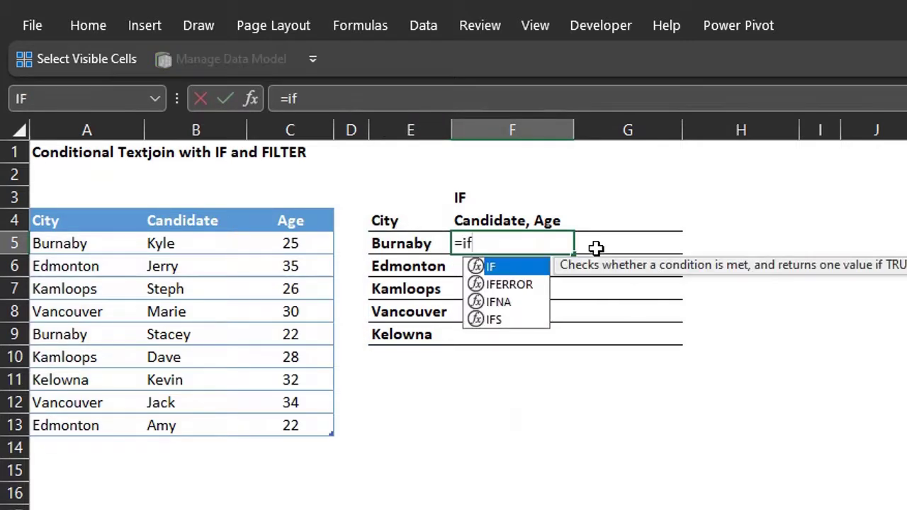
pyautogui.press('Tab')
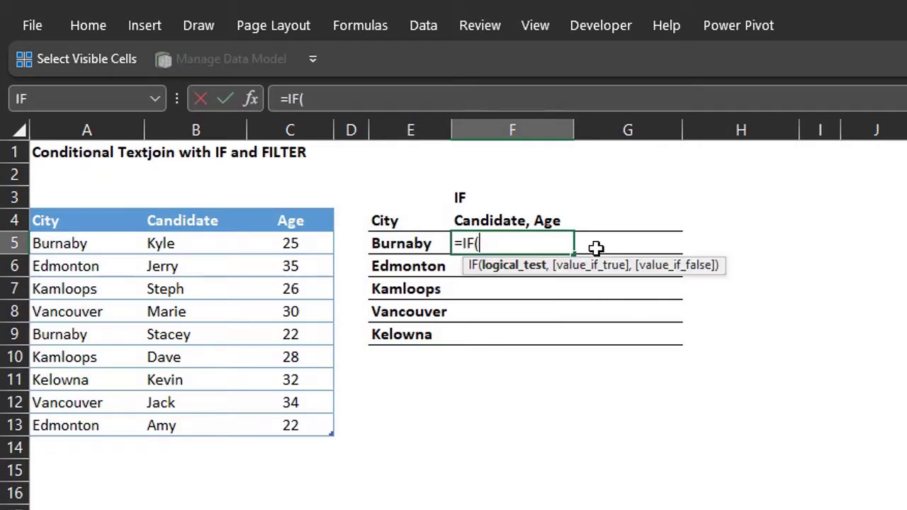
pyautogui.click(122, 207)
pyautogui.write('=')
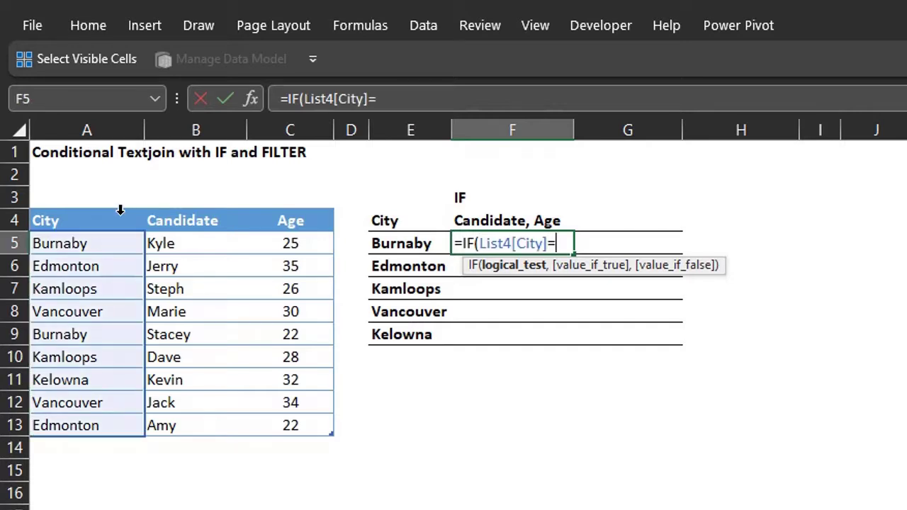
pyautogui.click(397, 241)
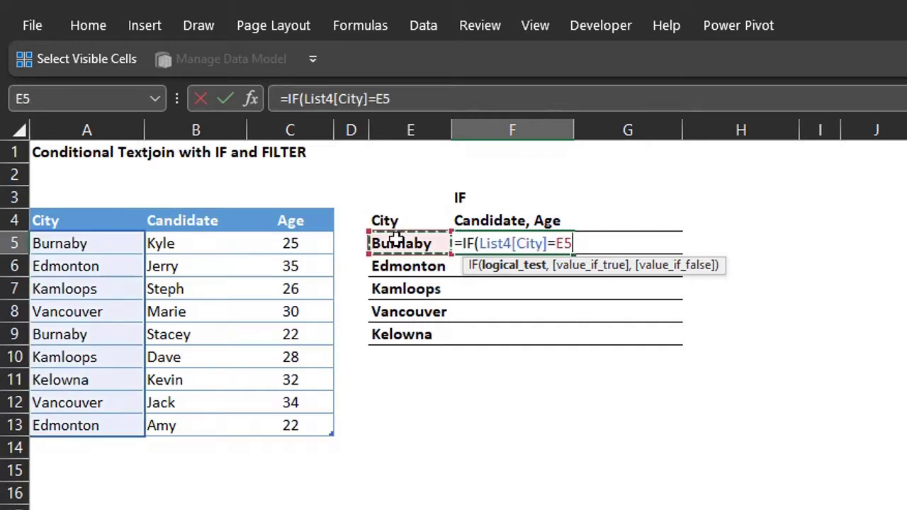
pyautogui.write(',')
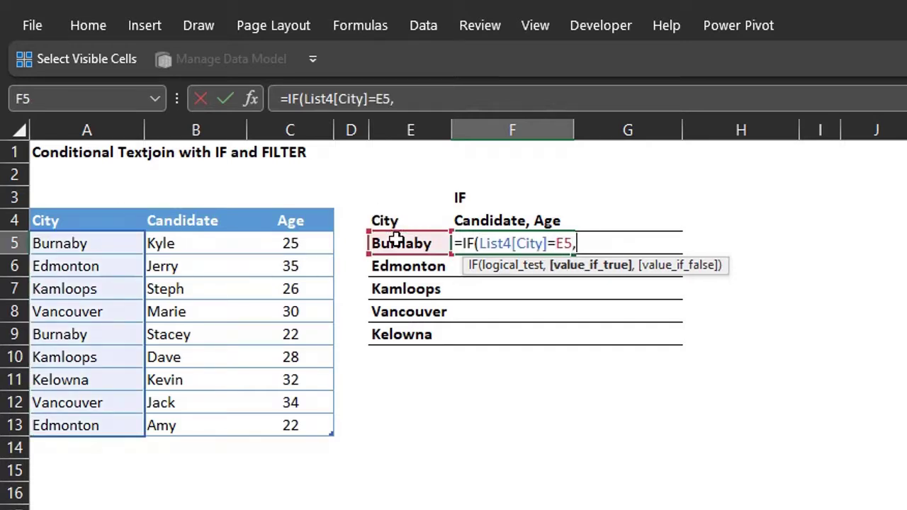
pyautogui.click(233, 209)
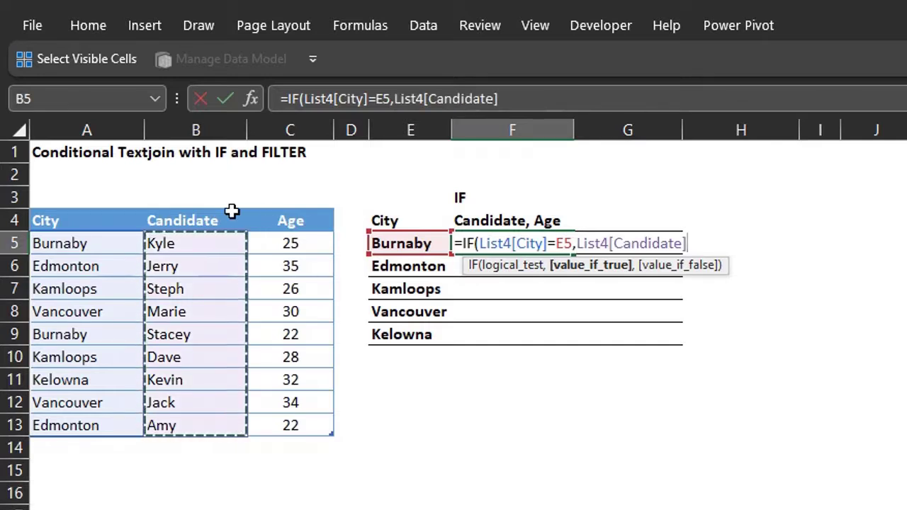
pyautogui.write(',"')
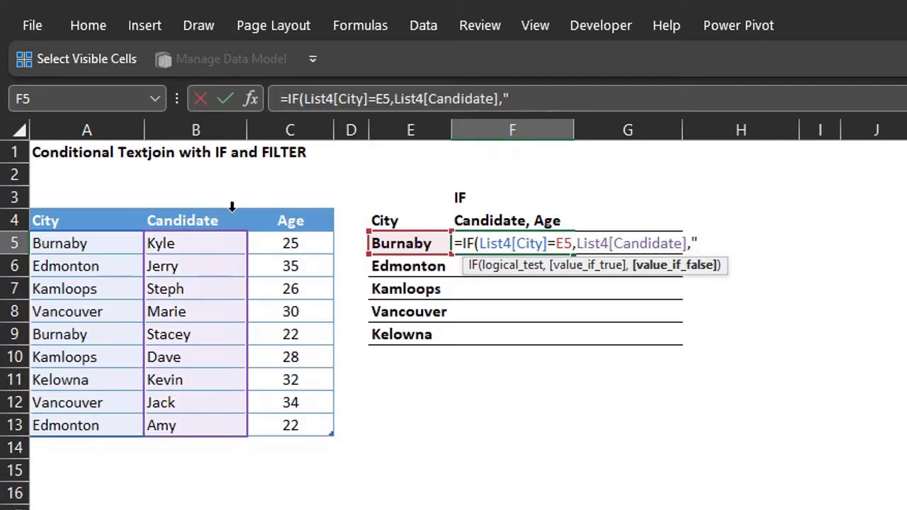
pyautogui.write('")')
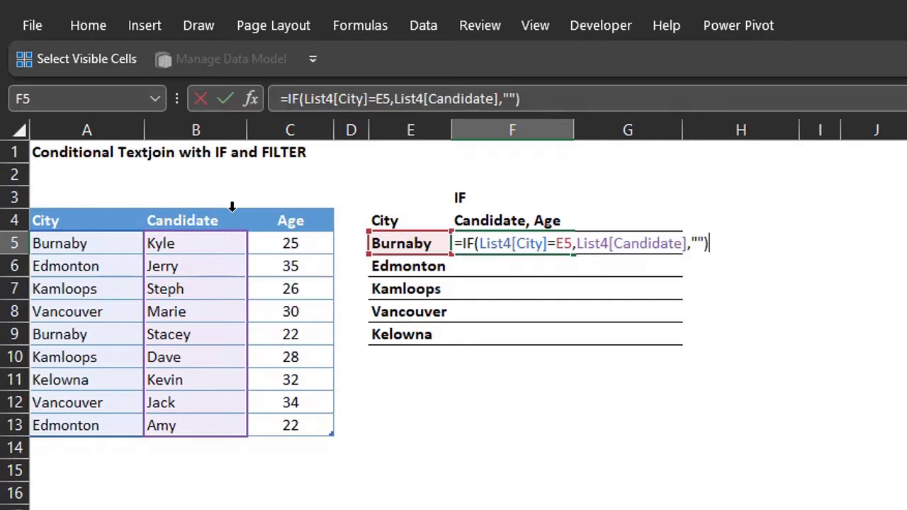
pyautogui.press('Return')
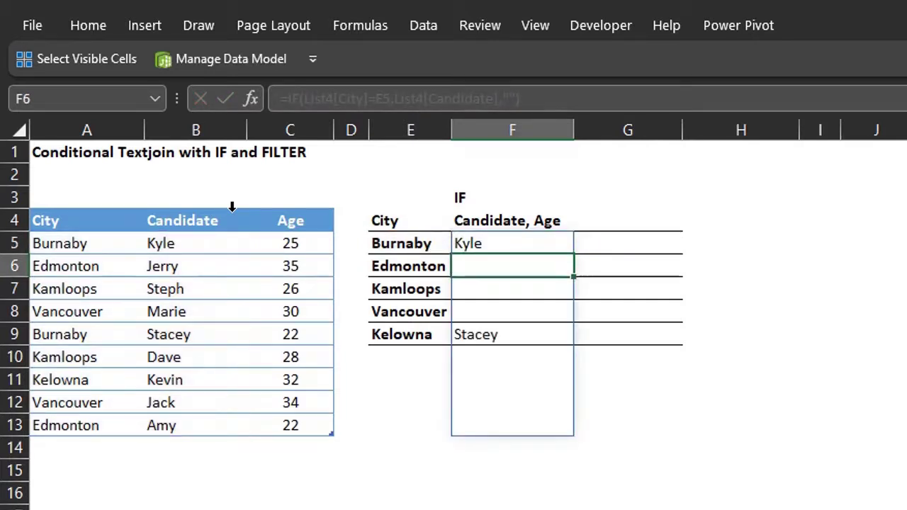
# Step: Wrap the IF formula in F5 in TEXTJOIN with ", " as delimiter and TRUE for ignore_empty, and fill it down to F9
pyautogui.press('Up')
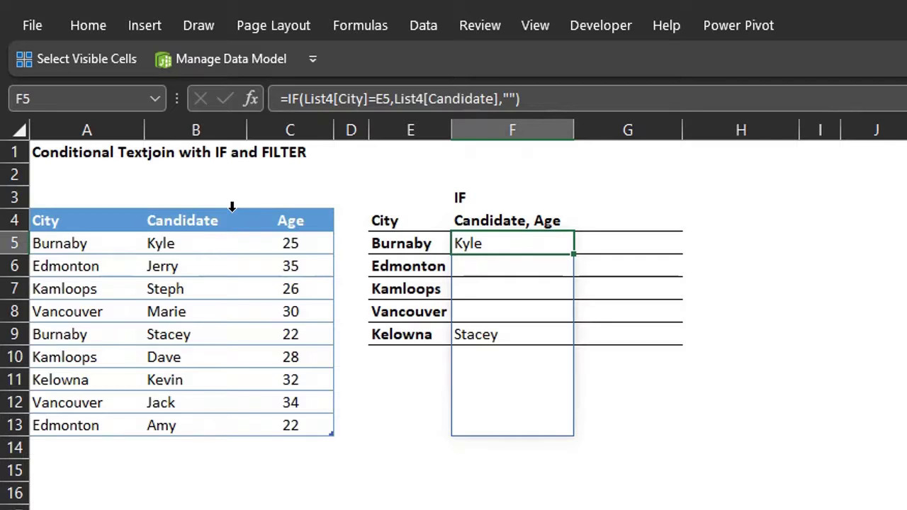
pyautogui.press('F2')
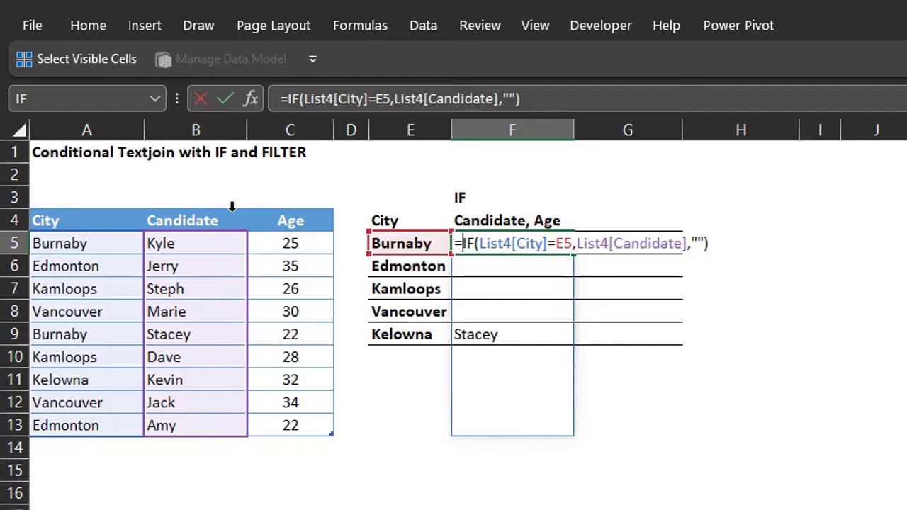
pyautogui.write('text')
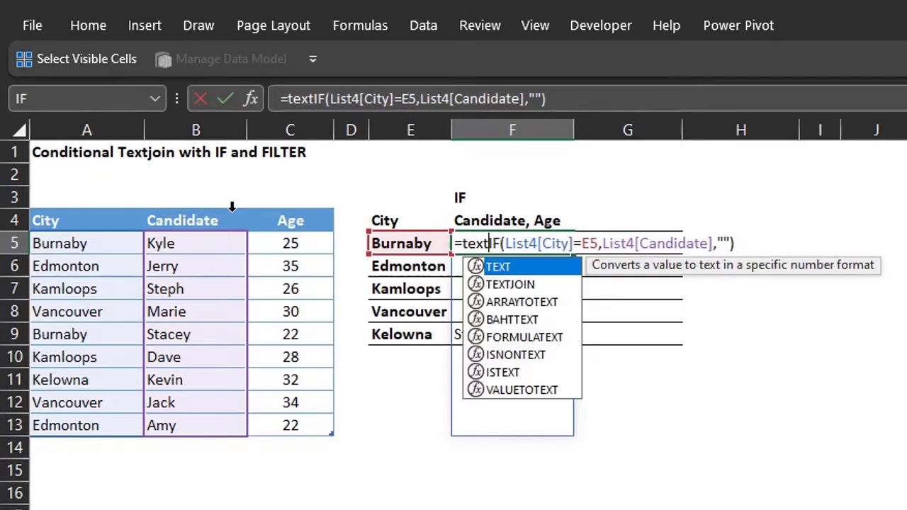
pyautogui.press('Down')
pyautogui.press('Tab')
pyautogui.write('", ",')
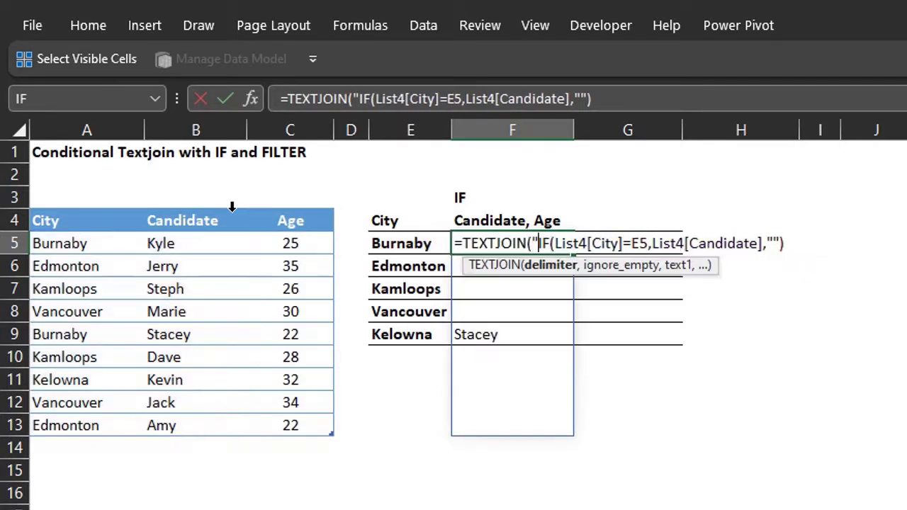
pyautogui.press('Tab')
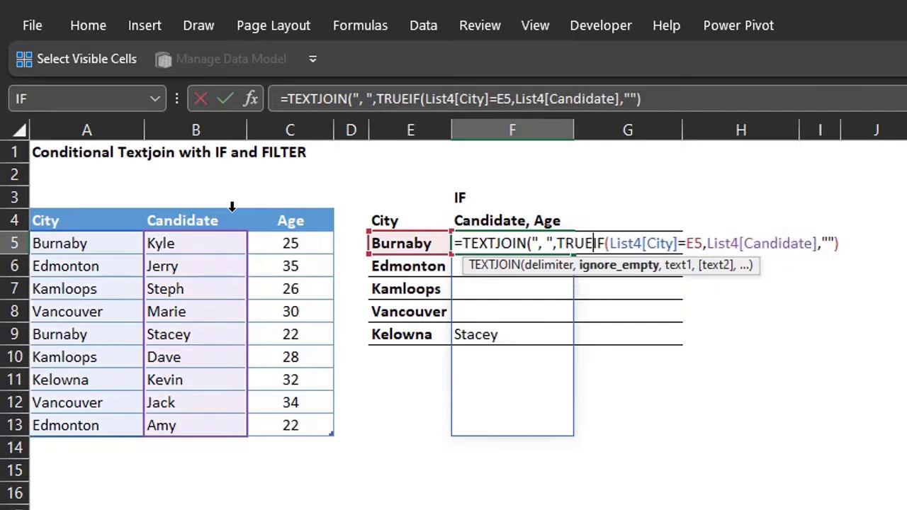
pyautogui.write(',')
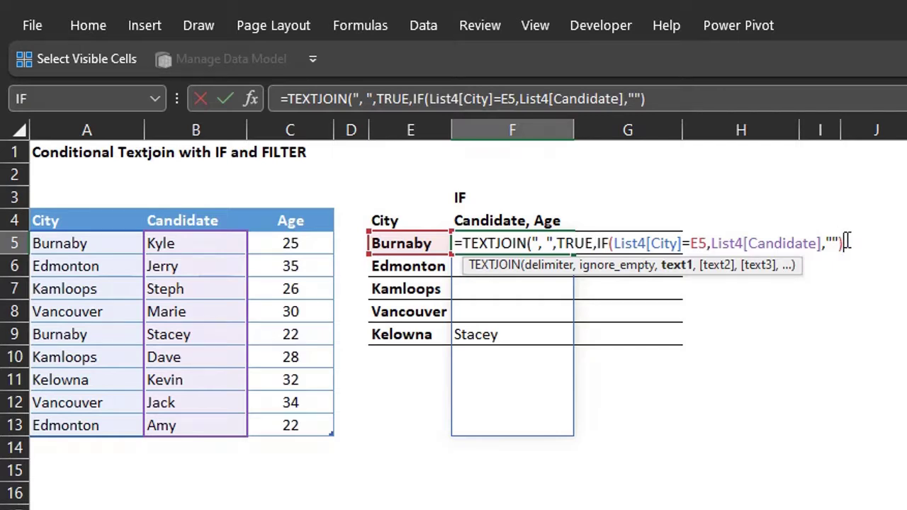
pyautogui.write(')')
pyautogui.press('Return')
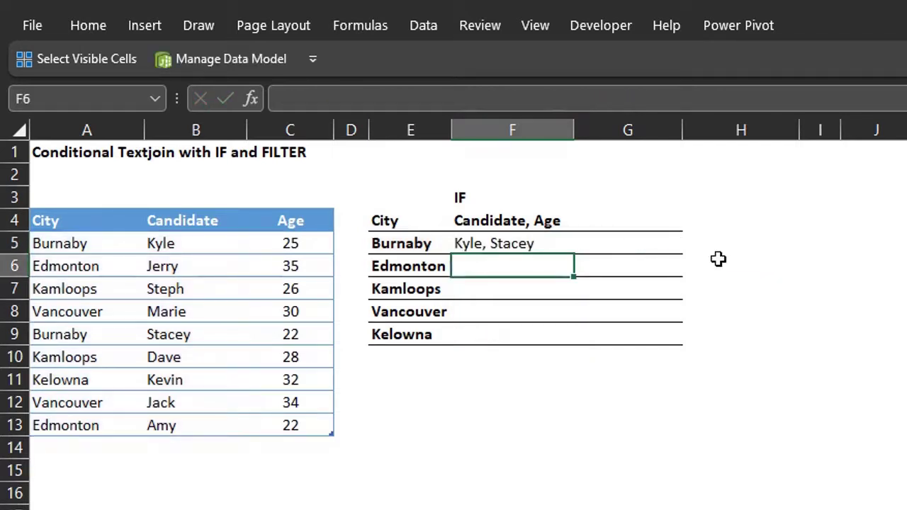
pyautogui.click(563, 245)
pyautogui.doubleClick(574, 253)
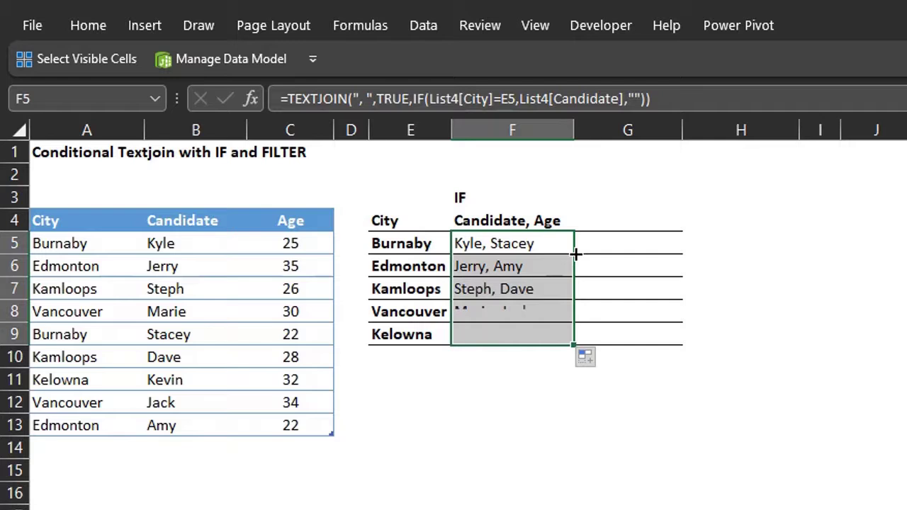
# Step: Copy the column headings from F3:F4 to G3:G4 and change the heading in G3 to FILTER
pyautogui.click(614, 242)
pyautogui.moveTo(490, 192); pyautogui.dragTo(630, 224)
pyautogui.click(617, 197)
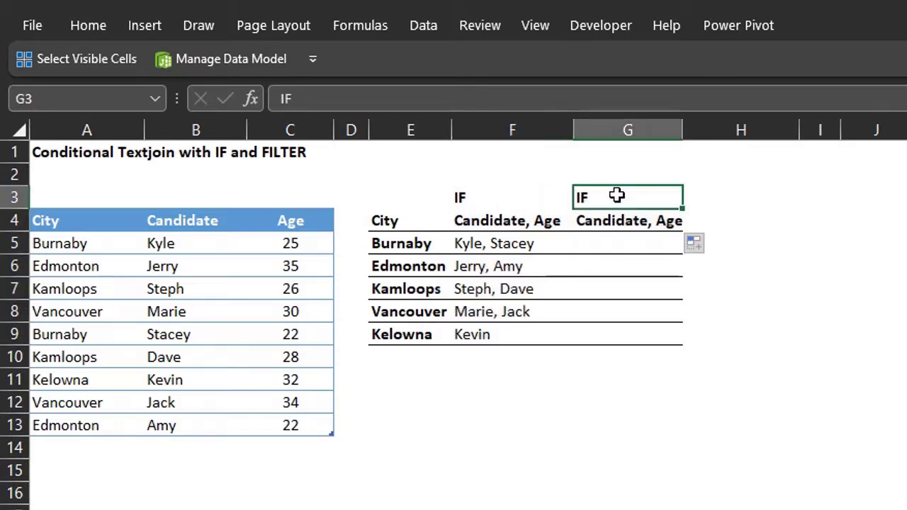
pyautogui.write('FILTER')
pyautogui.press('Return')
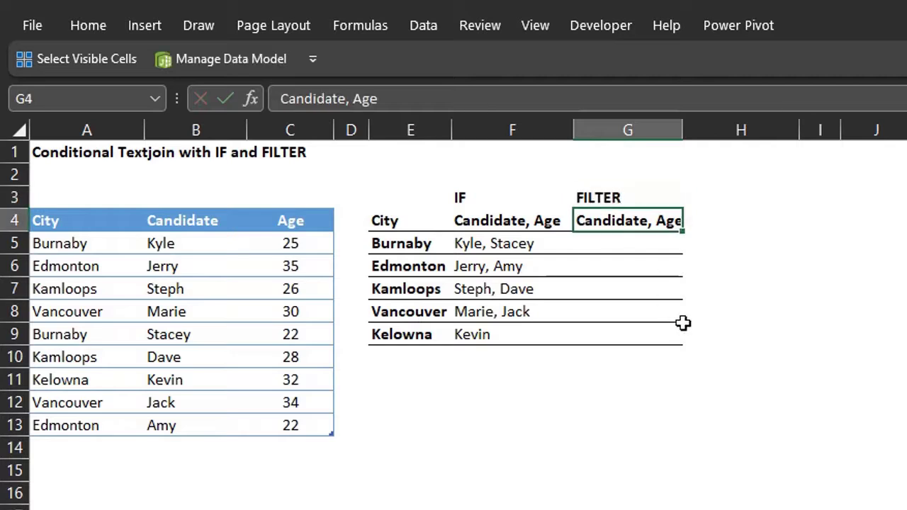
# Step: In G5, enter a FILTER formula returning List4[Candidate] where List4[City] equals E5, with an empty string for if_empty
pyautogui.click(650, 243)
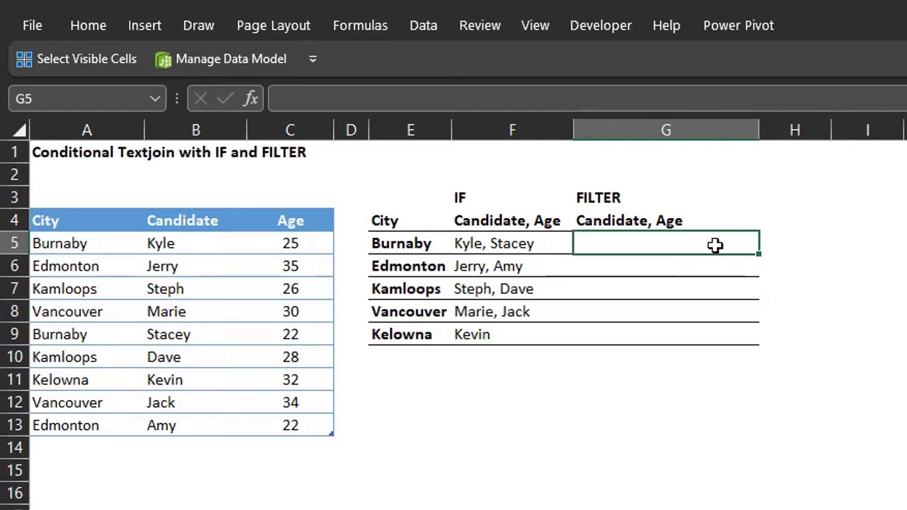
pyautogui.write('=fil')
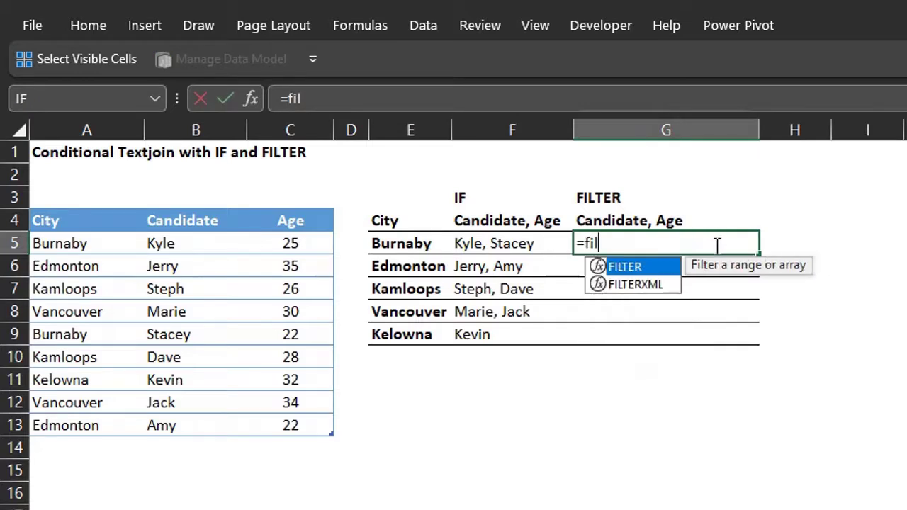
pyautogui.press('Tab')
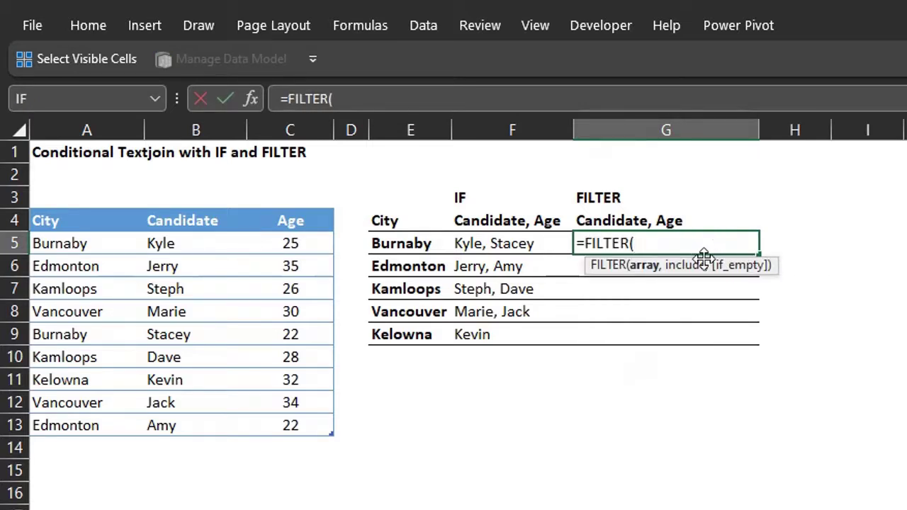
pyautogui.click(212, 207)
pyautogui.write(',')
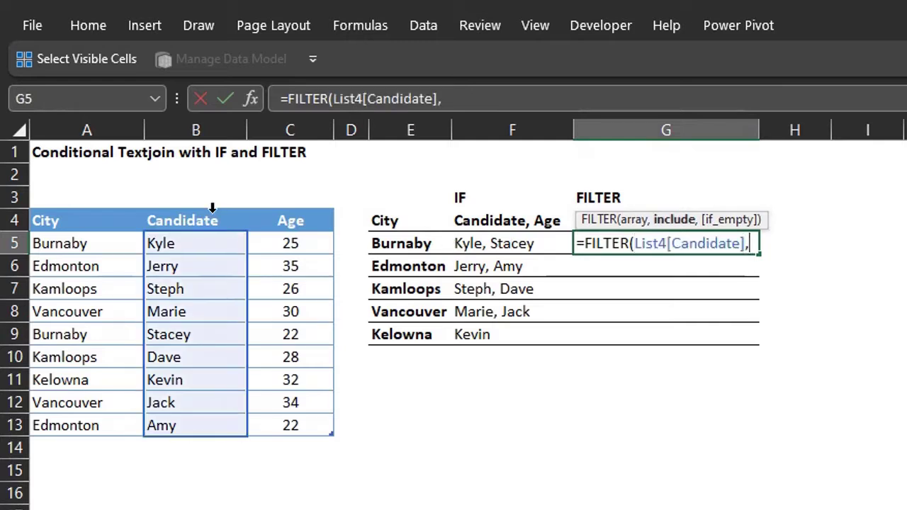
pyautogui.click(105, 208)
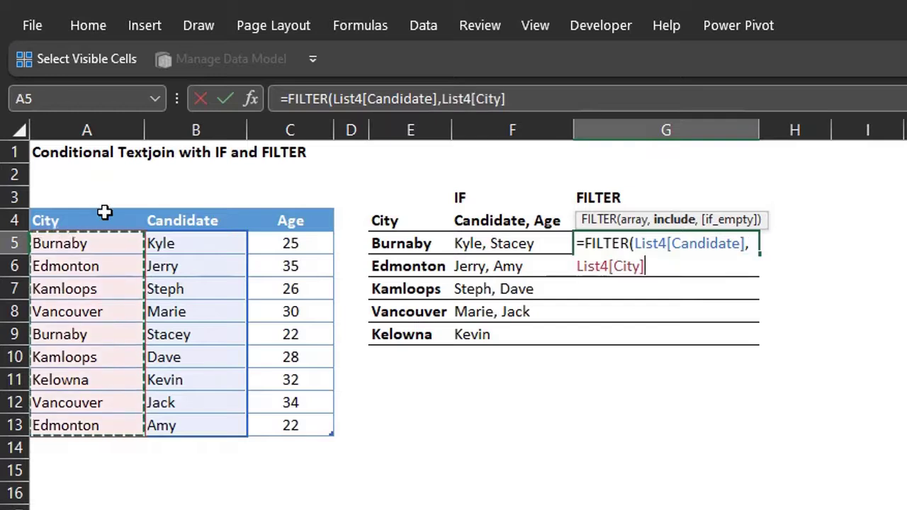
pyautogui.write('=')
pyautogui.click(379, 241)
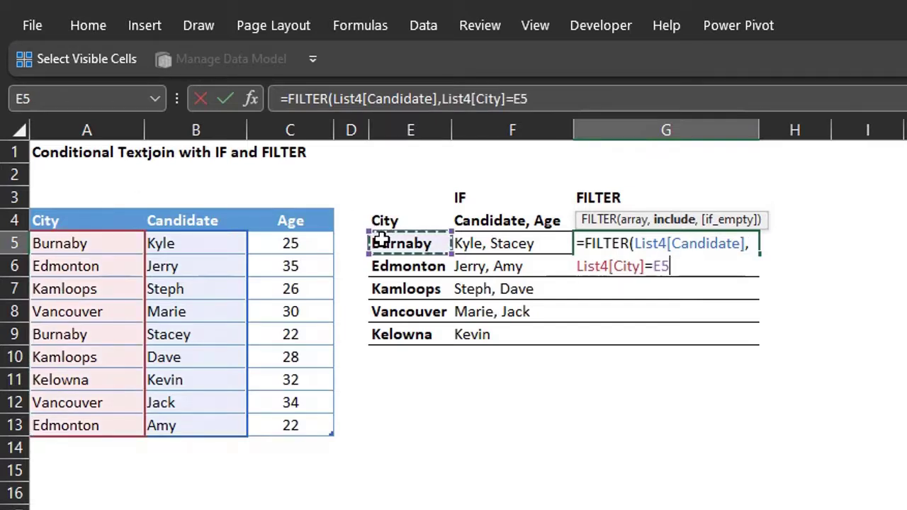
pyautogui.write(',')
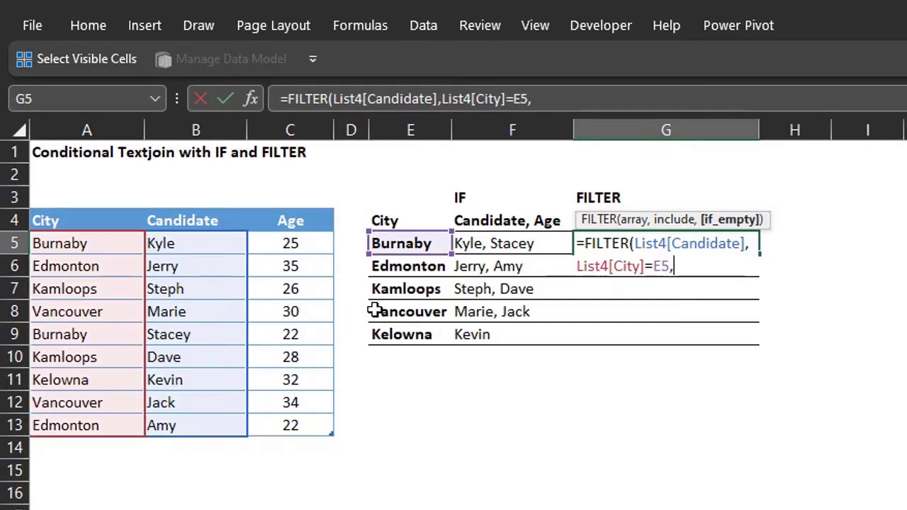
pyautogui.write('"")')
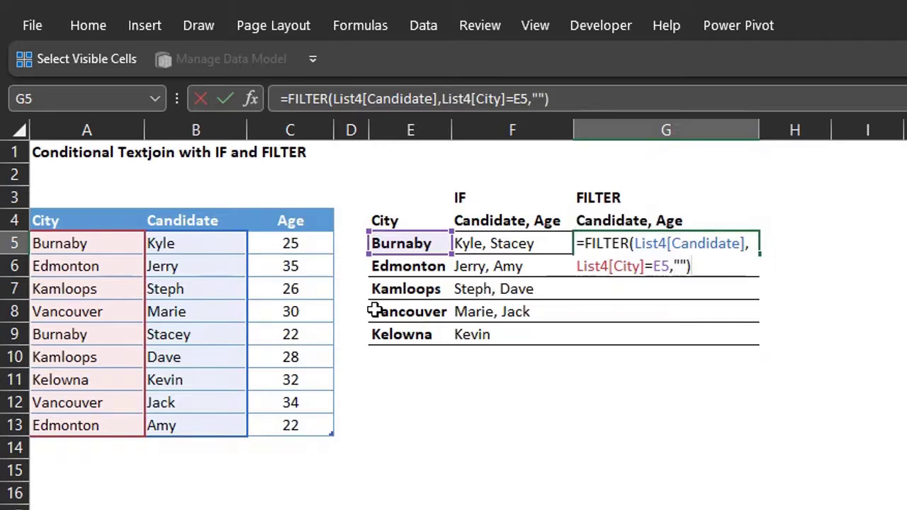
pyautogui.press('Return')
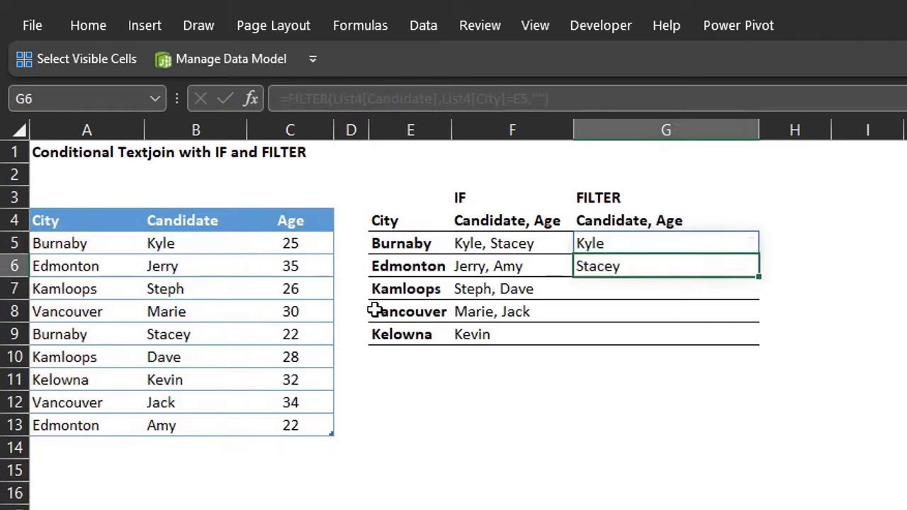
# Step: Wrap the FILTER formula in G5 in TEXTJOIN, using ", " as delimiter and TRUE for ignore_empty
pyautogui.click(683, 243)
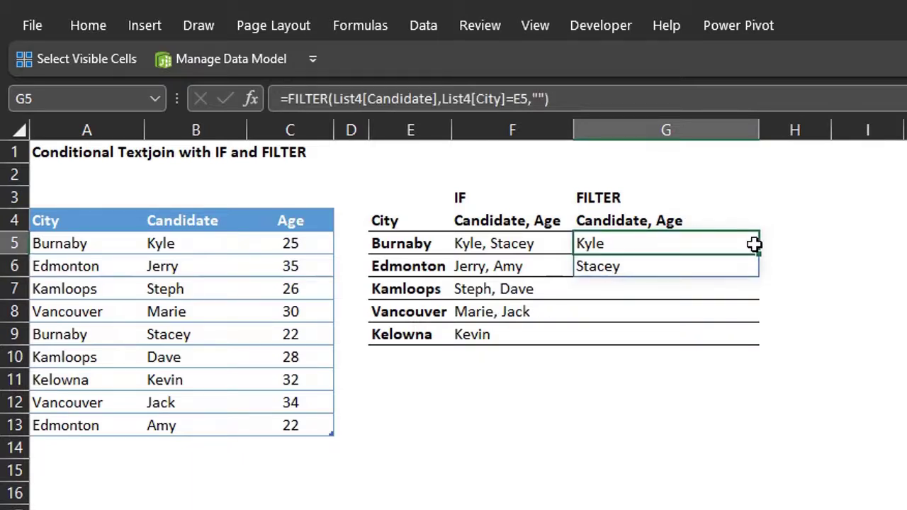
pyautogui.press('F2')
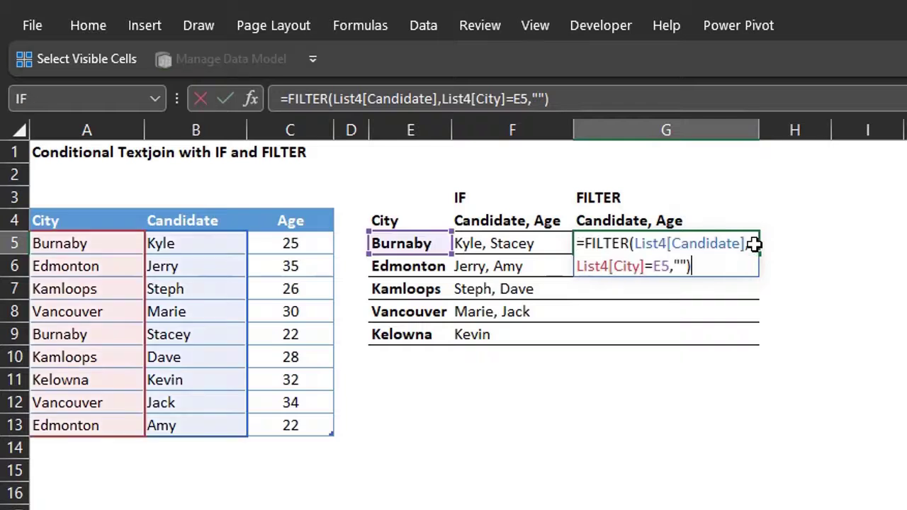
pyautogui.press('Up')
pyautogui.write('text')
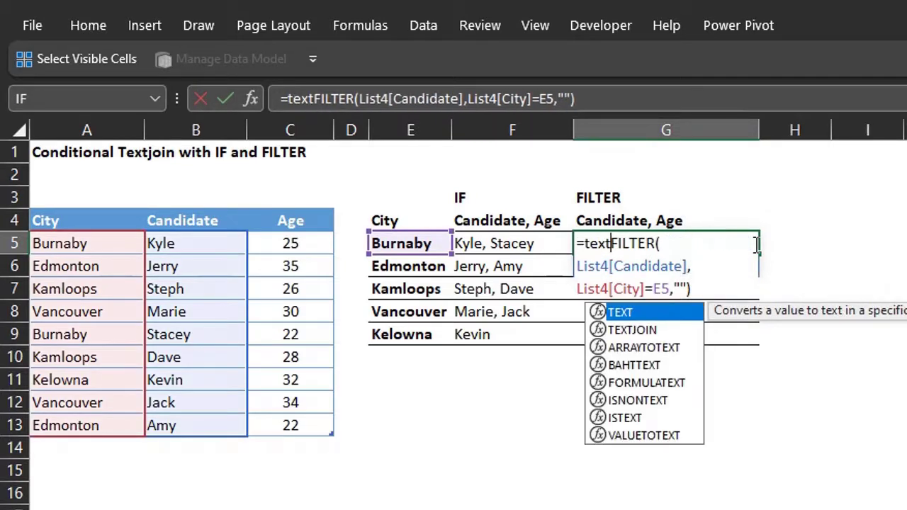
pyautogui.press('Down')
pyautogui.press('Tab')
pyautogui.write('", "')
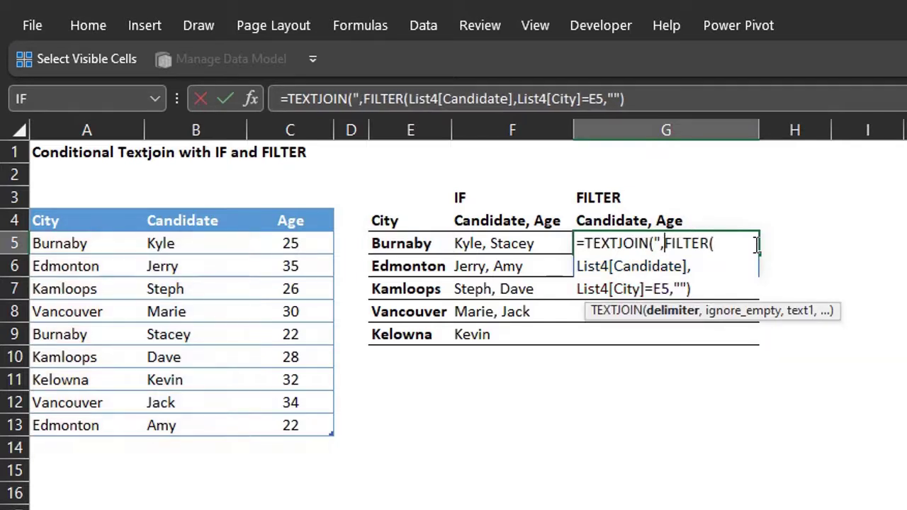
pyautogui.write(',')
pyautogui.press('Tab')
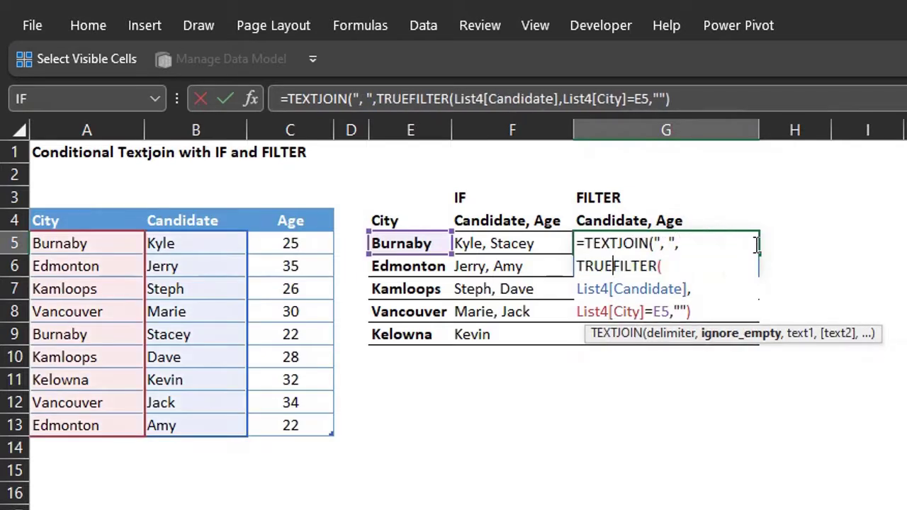
pyautogui.write(',')
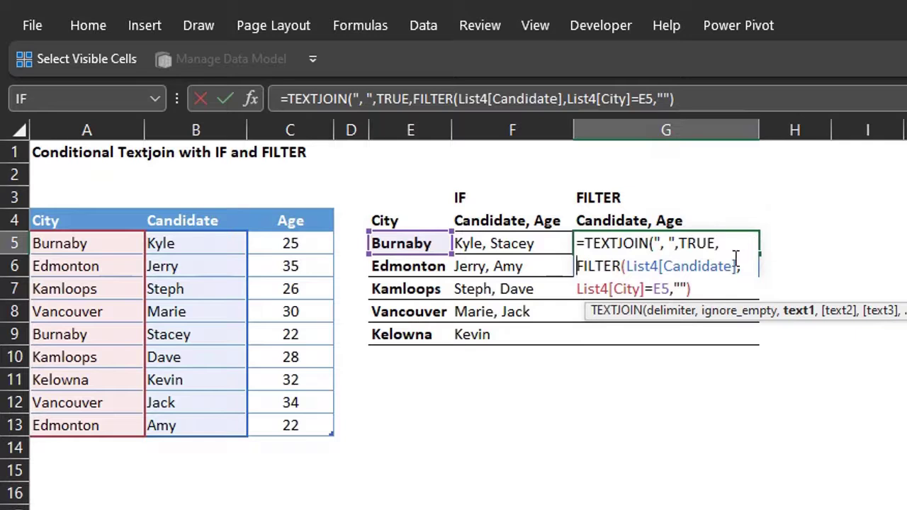
pyautogui.click(710, 283)
pyautogui.write(')')
pyautogui.press('Return')
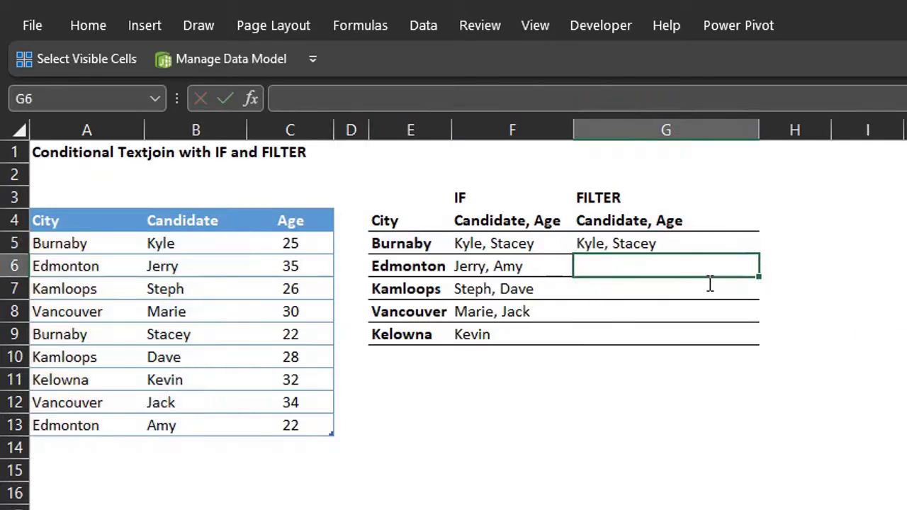
# Step: Fill the TEXTJOIN and FILTER formula from G5 down through the Kelowna row
pyautogui.click(684, 245)
pyautogui.moveTo(755, 253); pyautogui.dragTo(759, 258)
pyautogui.click(749, 247)
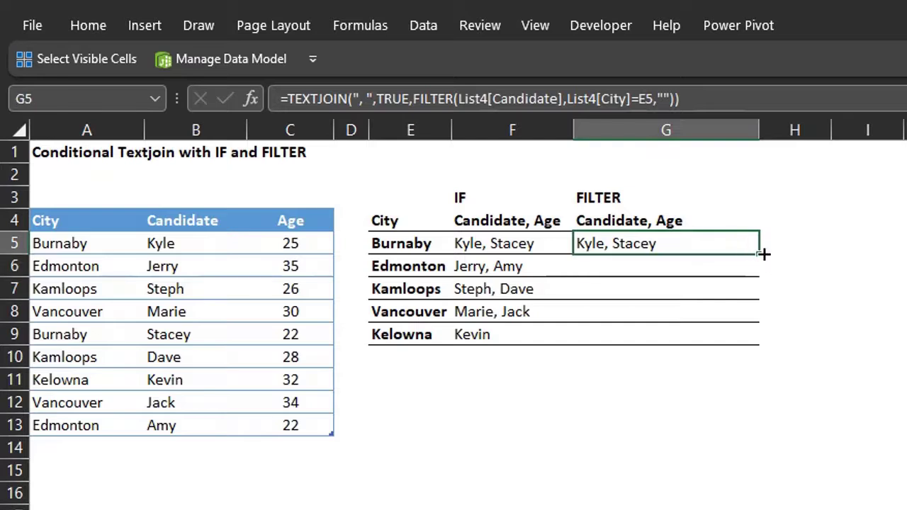
pyautogui.doubleClick(763, 254)
pyautogui.click(796, 260)
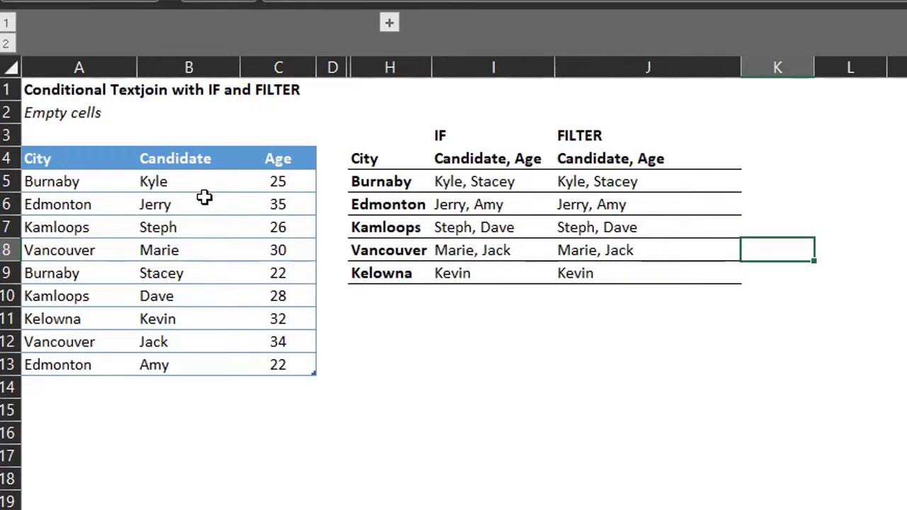
# Step: In the Empty cells example, clear the Candidate cell B5 of the first Burnaby row
pyautogui.click(194, 182)
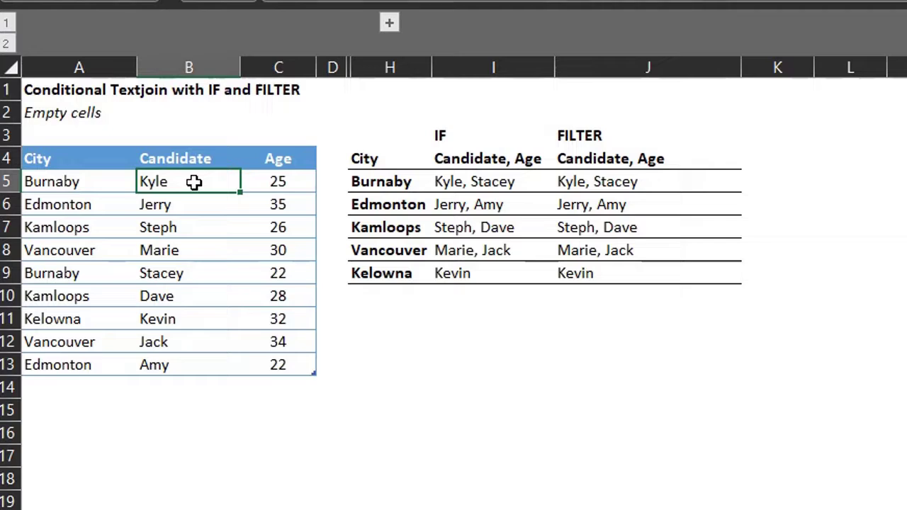
pyautogui.press('Delete')
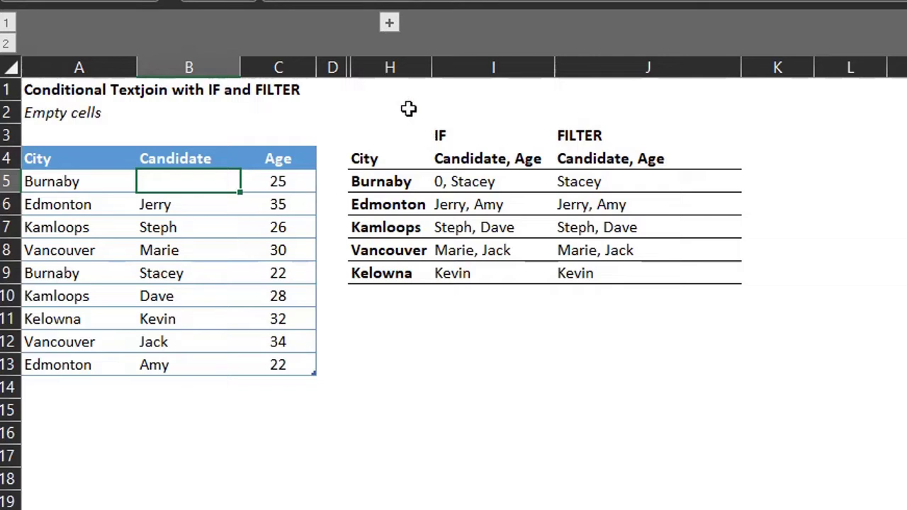
# Step: Expand the grouped columns E to G and clear the IF results in I5:I9
pyautogui.click(392, 28)
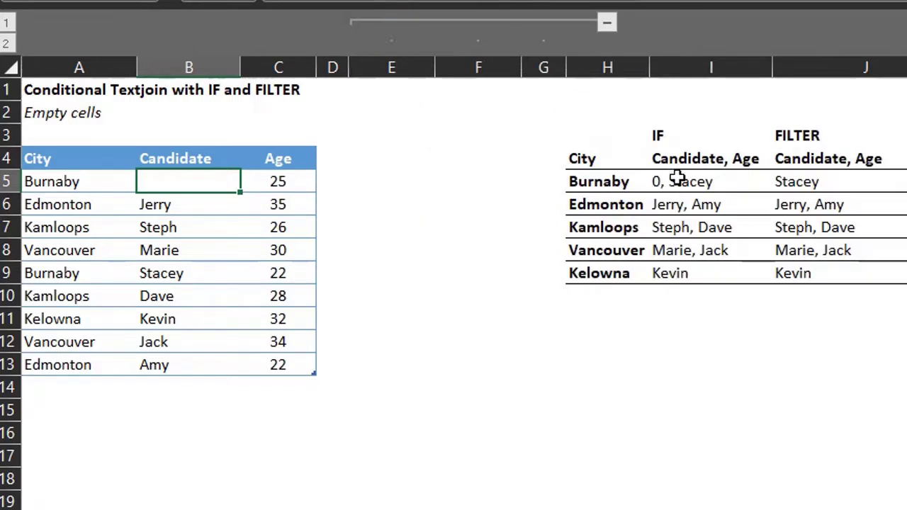
pyautogui.moveTo(681, 179); pyautogui.dragTo(675, 269)
pyautogui.press('Delete')
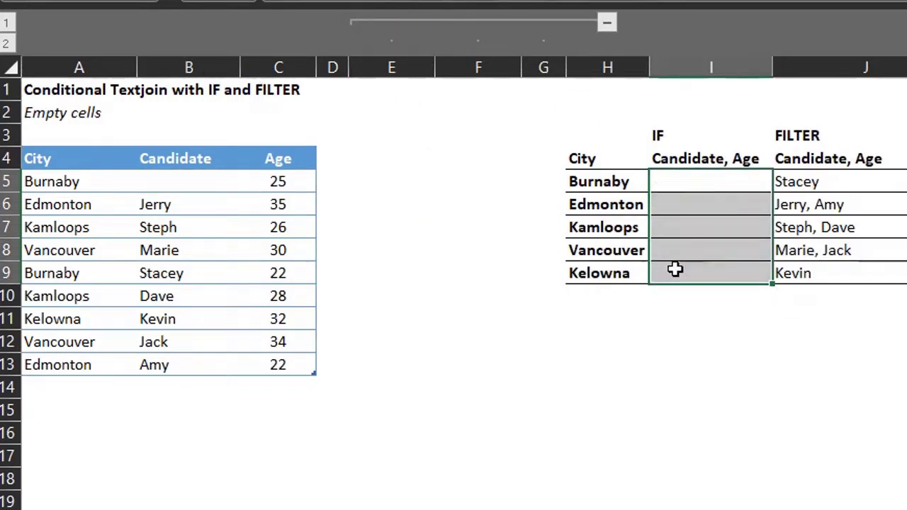
# Step: In E5, enter a formula testing whether each value in the table's City column equals H5
pyautogui.click(401, 164)
pyautogui.click(385, 175)
pyautogui.write('=')
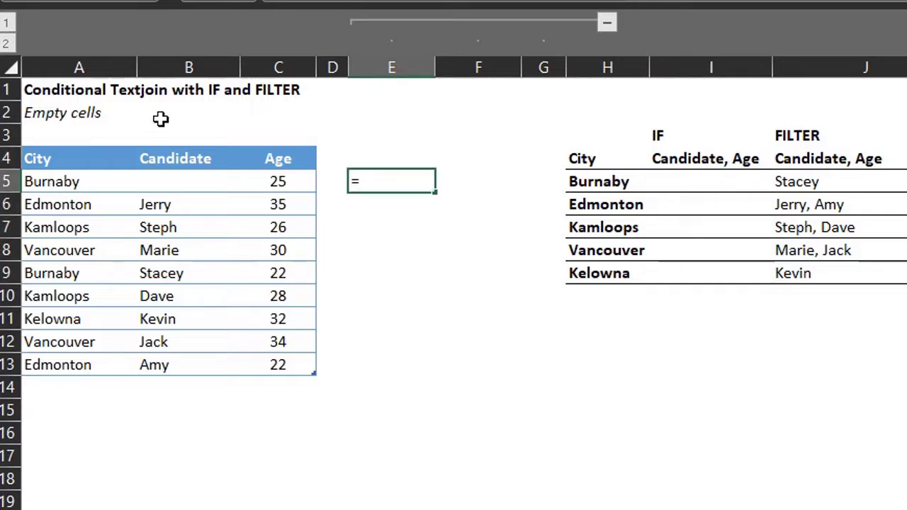
pyautogui.click(75, 150)
pyautogui.write('=')
pyautogui.click(601, 179)
pyautogui.press('Return')
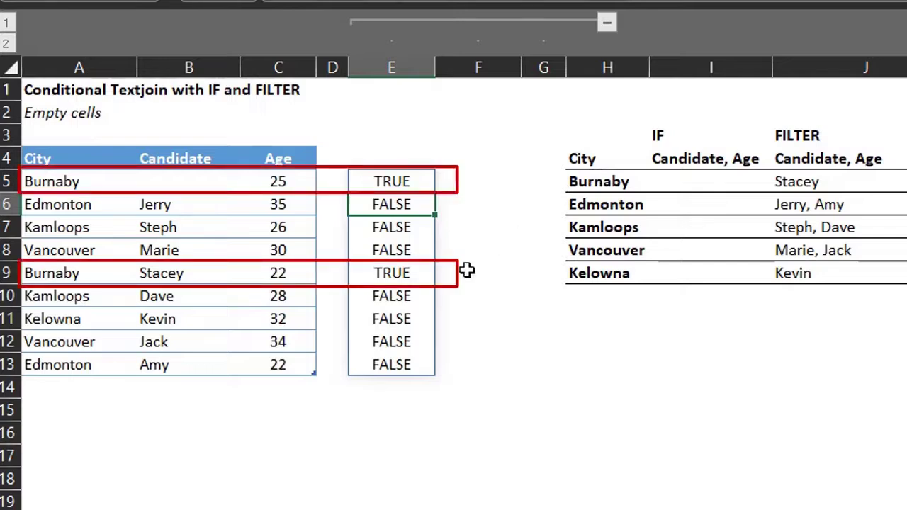
pyautogui.click(415, 181)
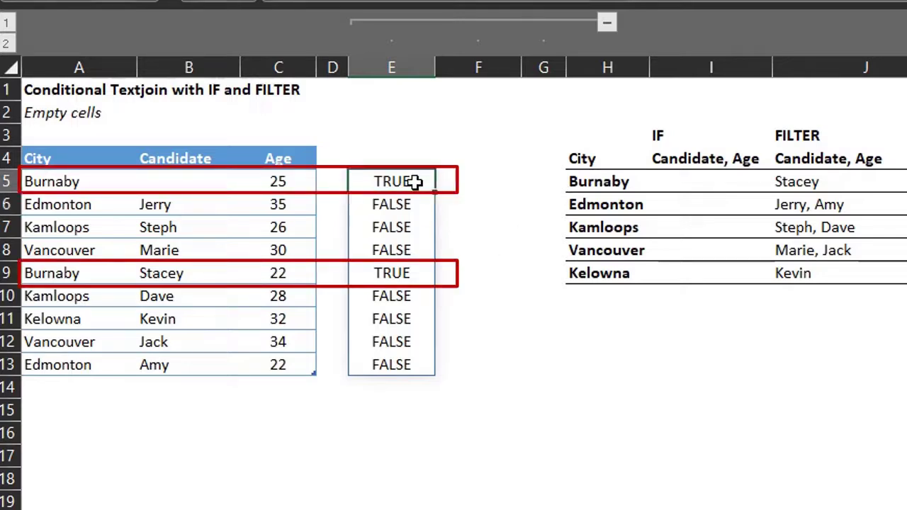
# Step: In F5, enter a formula testing whether each value in the table's Candidate column is not empty
pyautogui.click(451, 174)
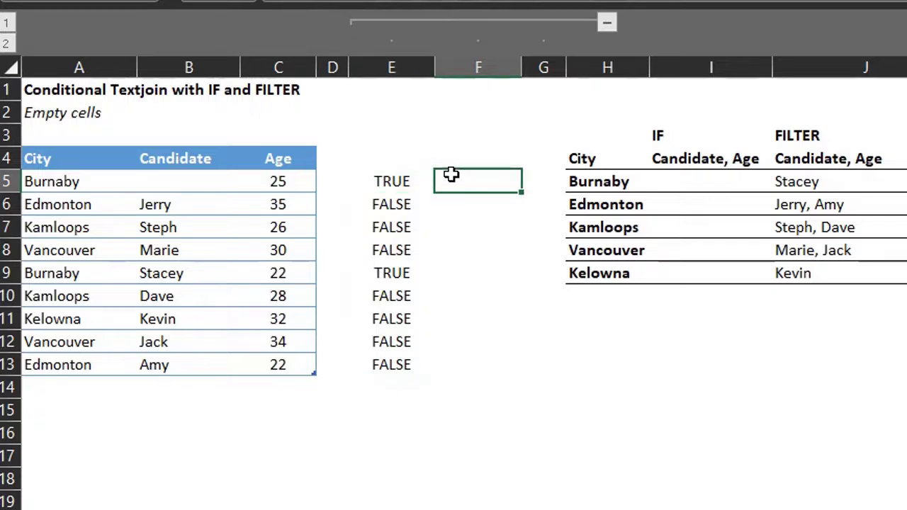
pyautogui.write('=')
pyautogui.click(201, 146)
pyautogui.write('<')
pyautogui.write('""')
pyautogui.press('Return')
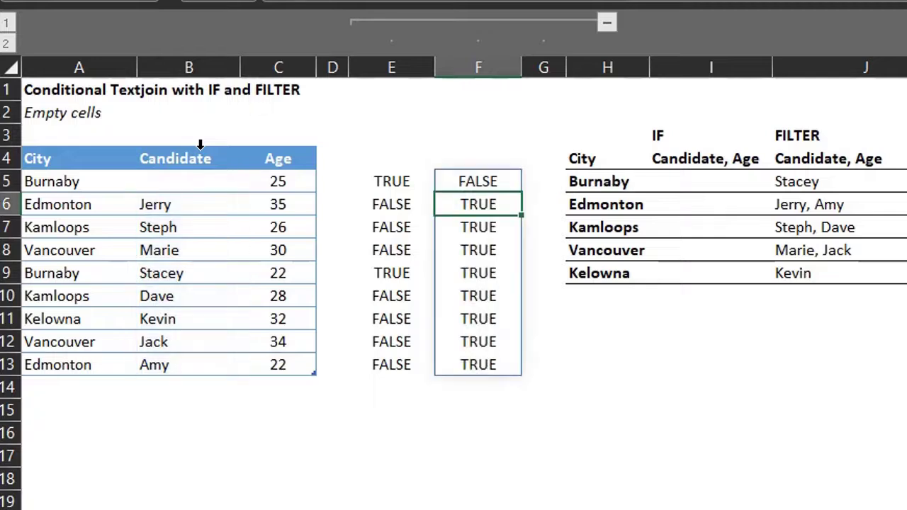
# Step: In G5, enter a formula multiplying E5 by F5 and fill it down through G13
pyautogui.click(534, 184)
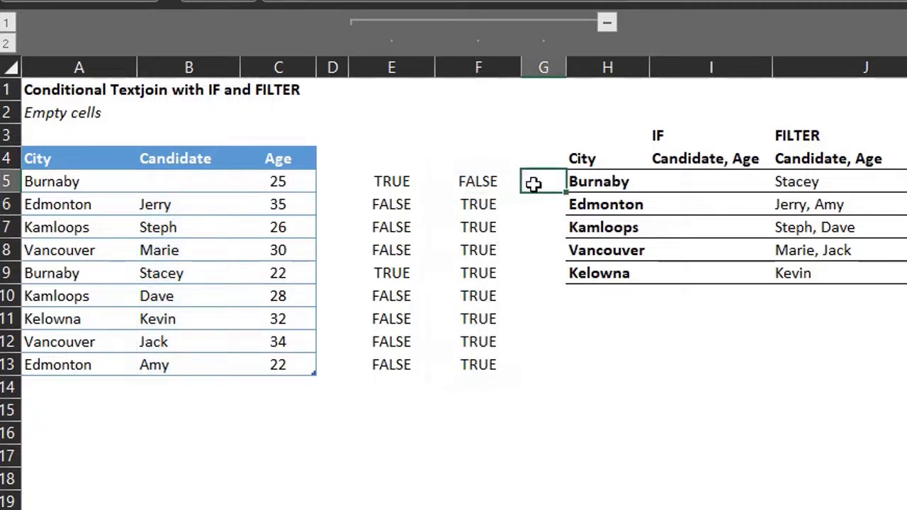
pyautogui.write('=')
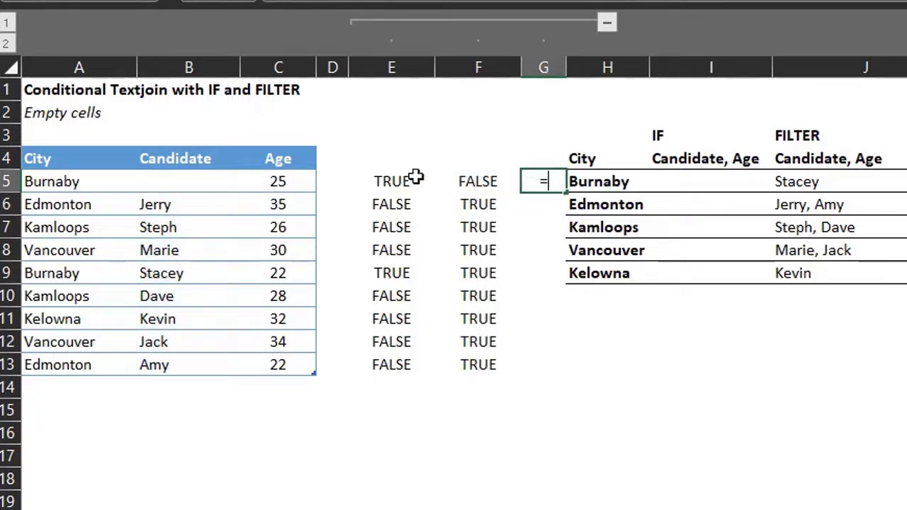
pyautogui.click(414, 177)
pyautogui.write('*')
pyautogui.press('Left')
pyautogui.press('Return')
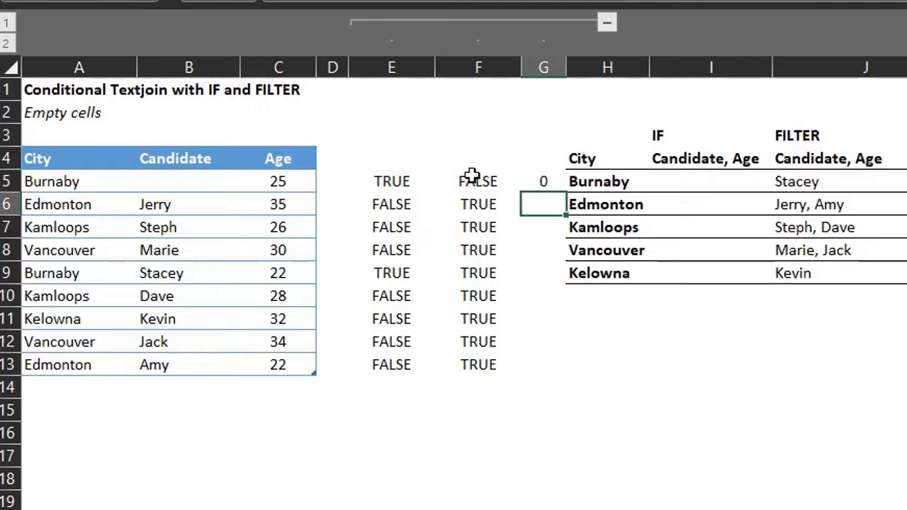
pyautogui.moveTo(553, 183); pyautogui.dragTo(557, 369)
pyautogui.click(585, 364)
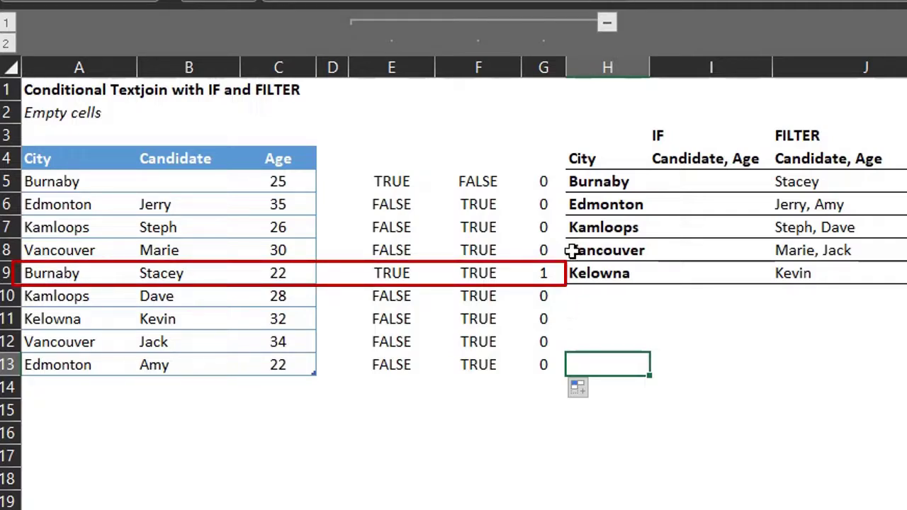
# Step: Collapse the grouped columns E to G and begin a TEXTJOIN formula in I5 with delimiter "," and ignore_empty TRUE
pyautogui.click(607, 26)
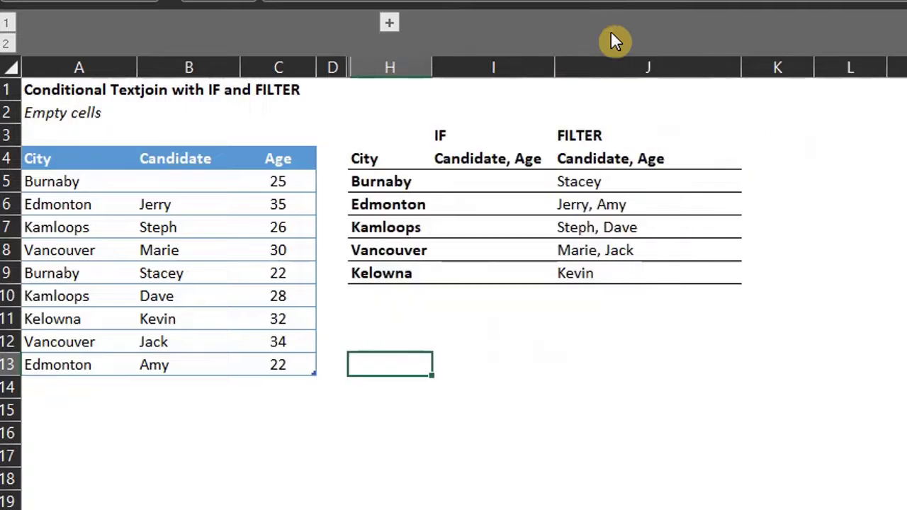
pyautogui.click(466, 178)
pyautogui.write('=tex')
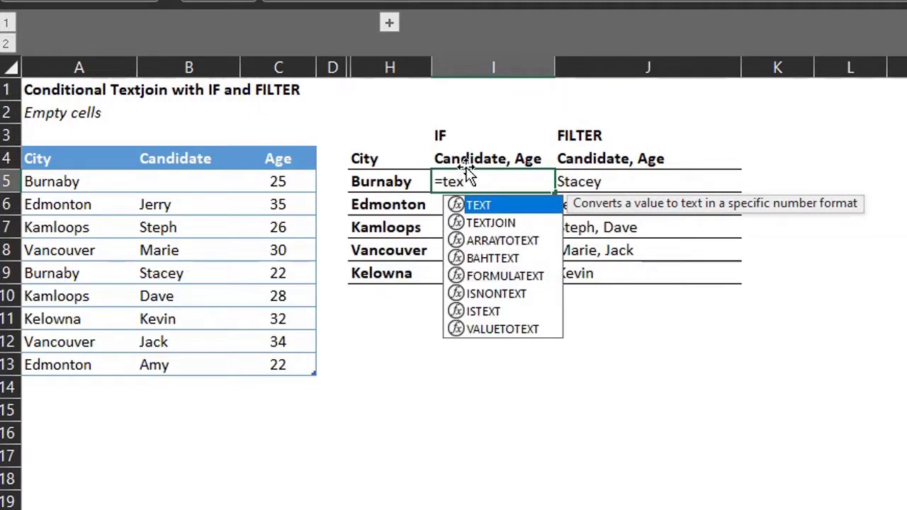
pyautogui.press('Down')
pyautogui.press('Tab')
pyautogui.write('"')
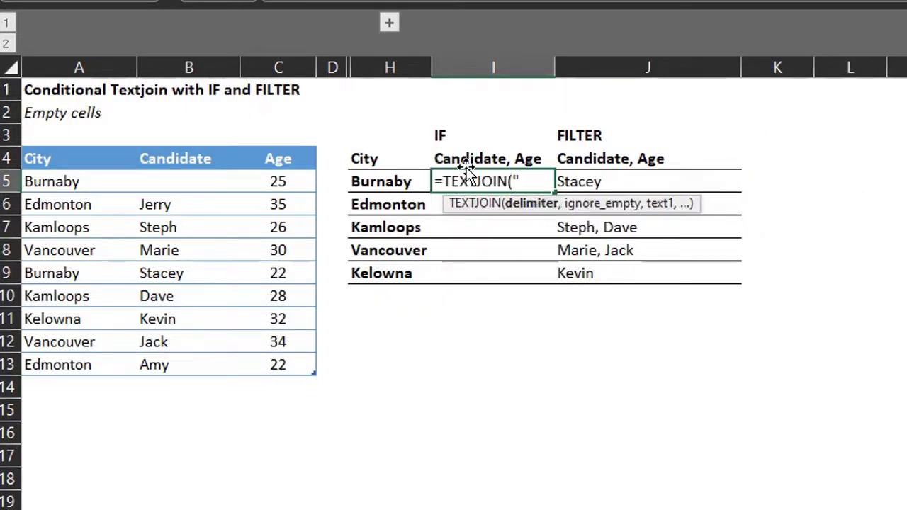
pyautogui.write(',",')
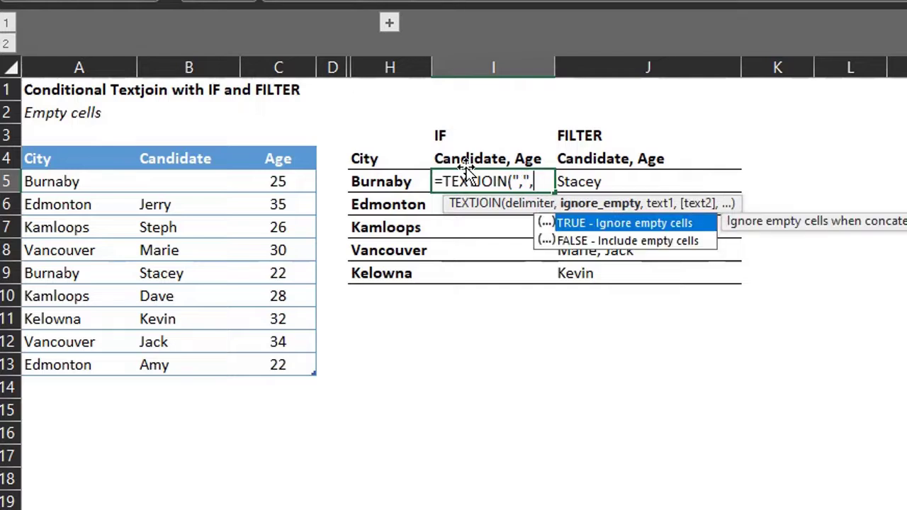
pyautogui.press('Tab')
pyautogui.write(',')
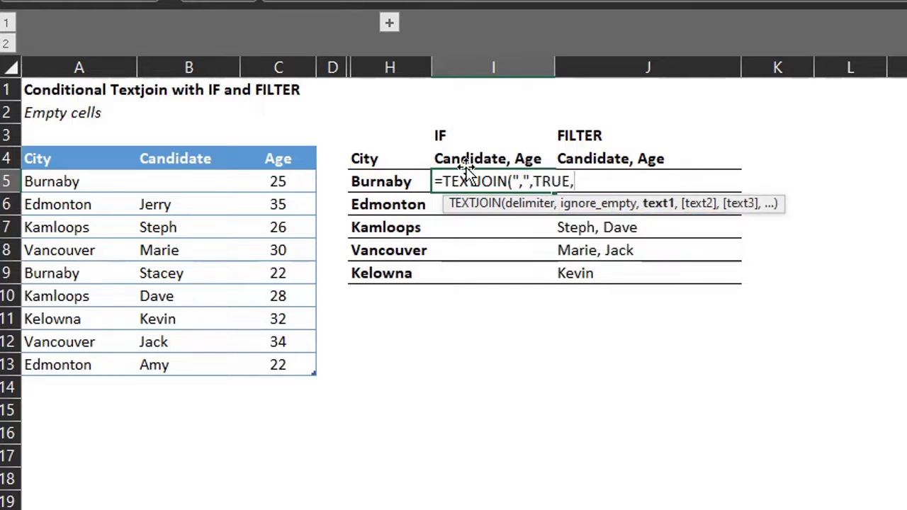
# Step: Add an IF as the text argument with the logical test (List5[City]=H5)*(List5[Candidate]<>0)
pyautogui.write('if')
pyautogui.press('Tab')
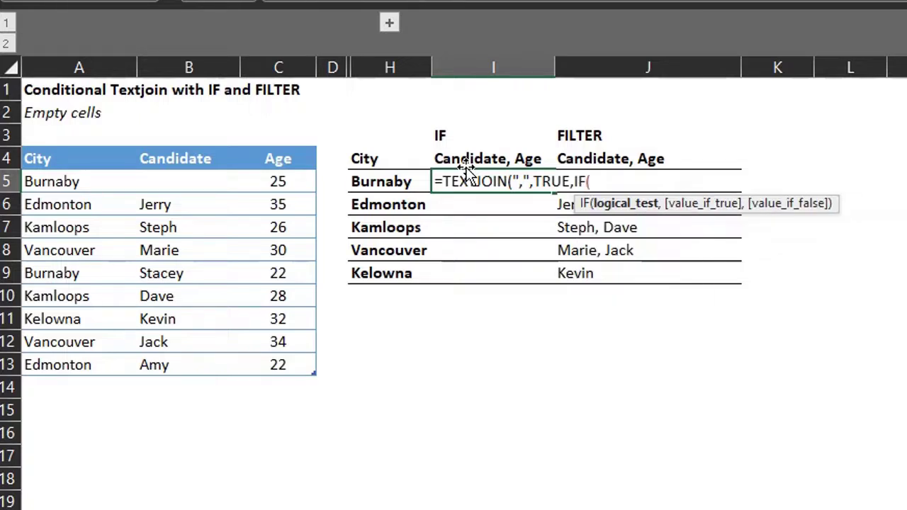
pyautogui.write('(')
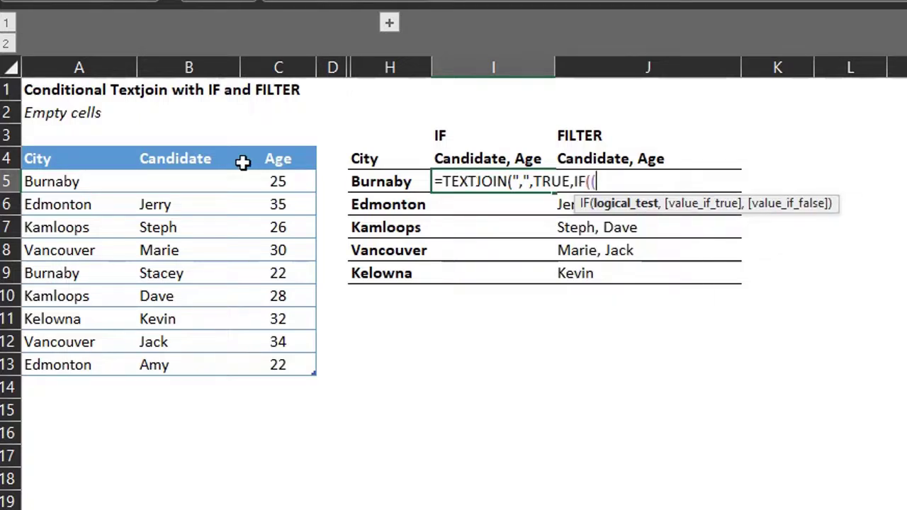
pyautogui.click(96, 147)
pyautogui.write('=')
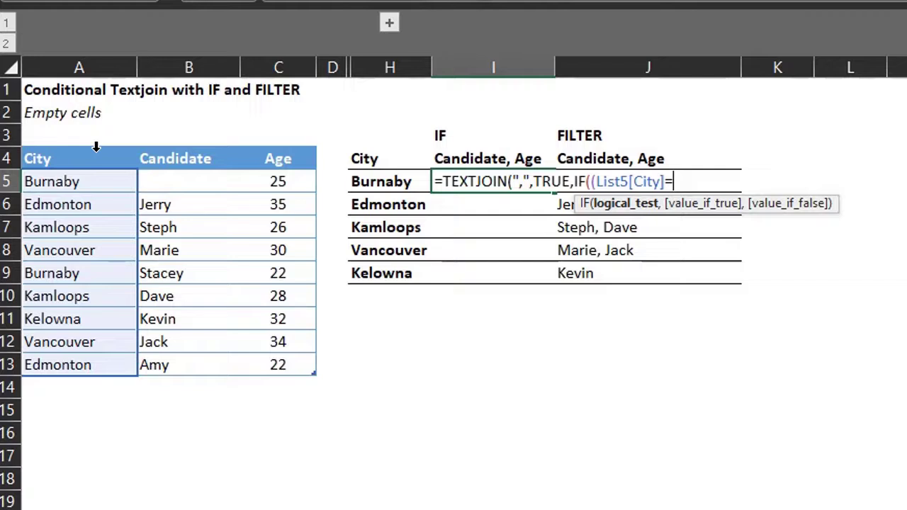
pyautogui.click(371, 183)
pyautogui.write(')')
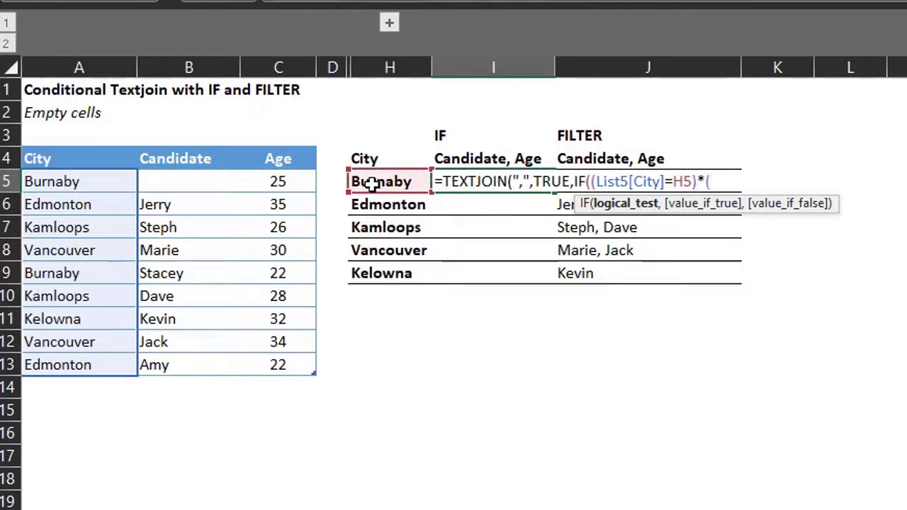
pyautogui.write('*(')
pyautogui.click(212, 145)
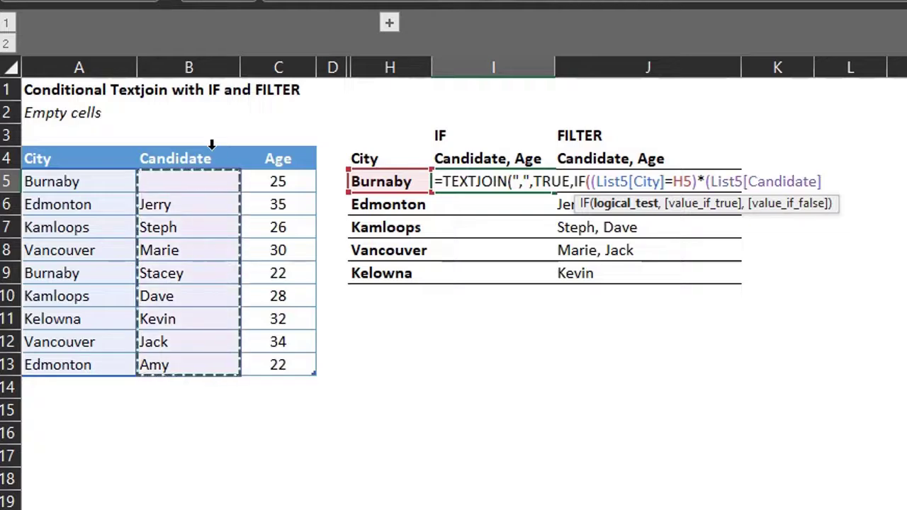
pyautogui.write('<>0')
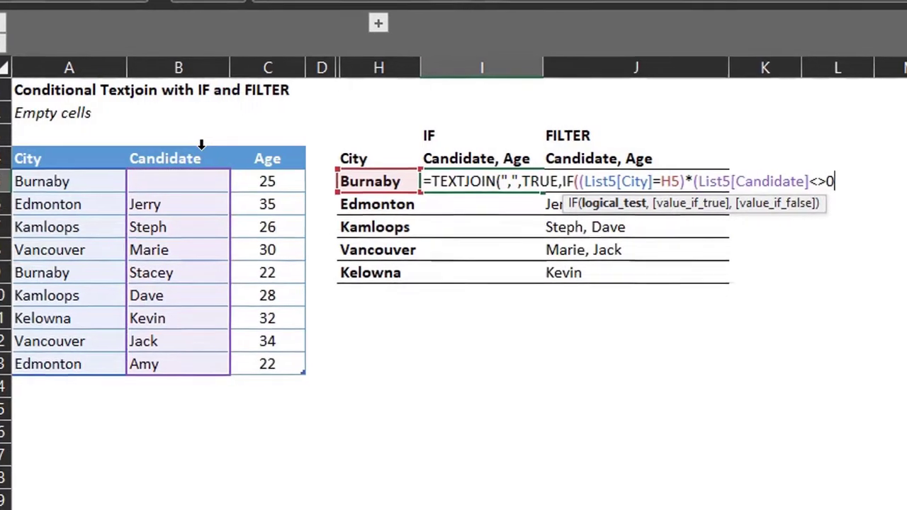
pyautogui.write('),')
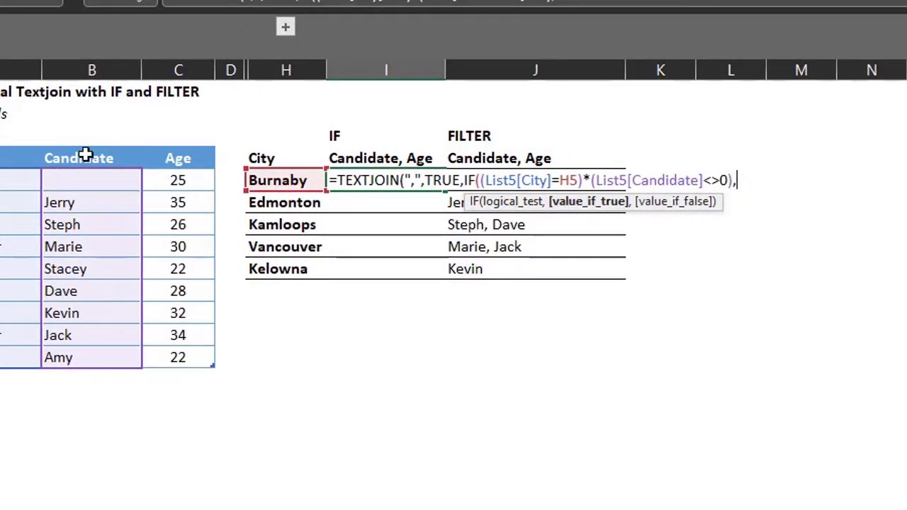
# Step: Have the IF return List5[Candidate] when true and "" when false, and complete the I5 formula
pyautogui.click(87, 146)
pyautogui.write(',')
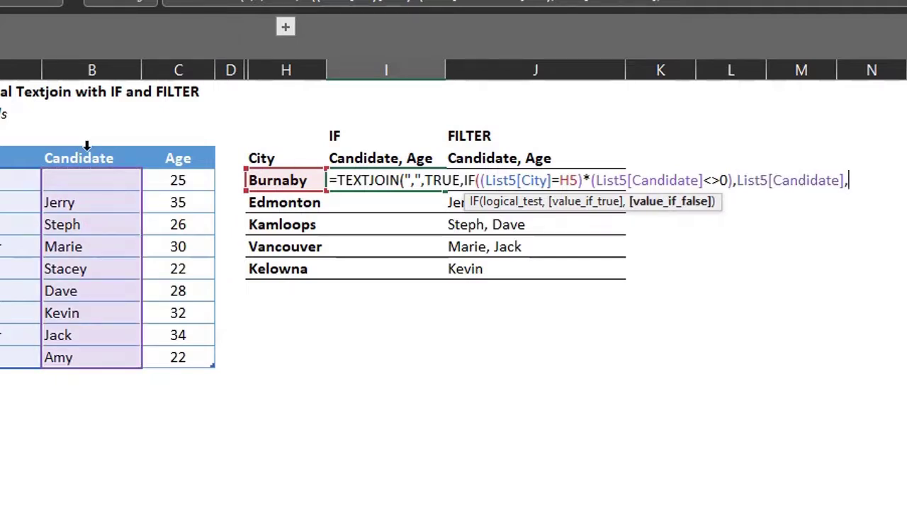
pyautogui.write('""))')
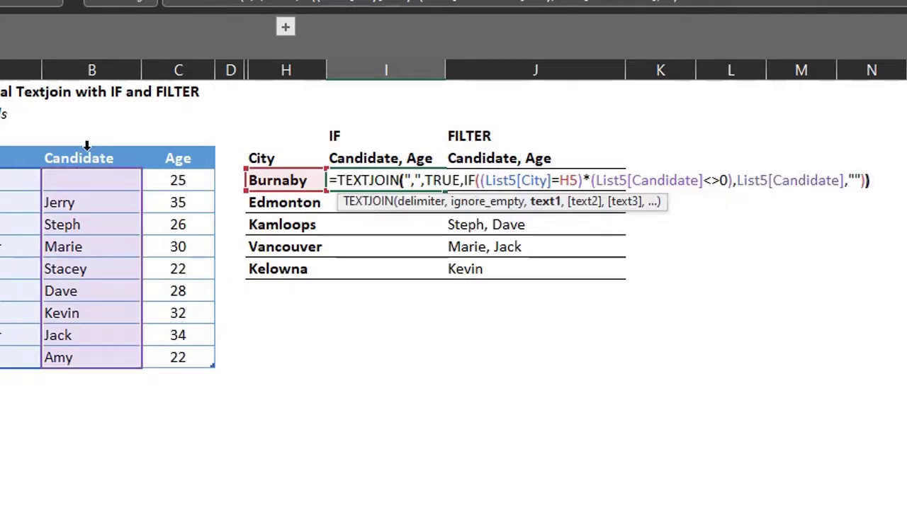
pyautogui.press('Return')
# Step: Fill the TEXTJOIN and IF formula from I5 down through the Kelowna row and reselect I5
pyautogui.click(391, 175)
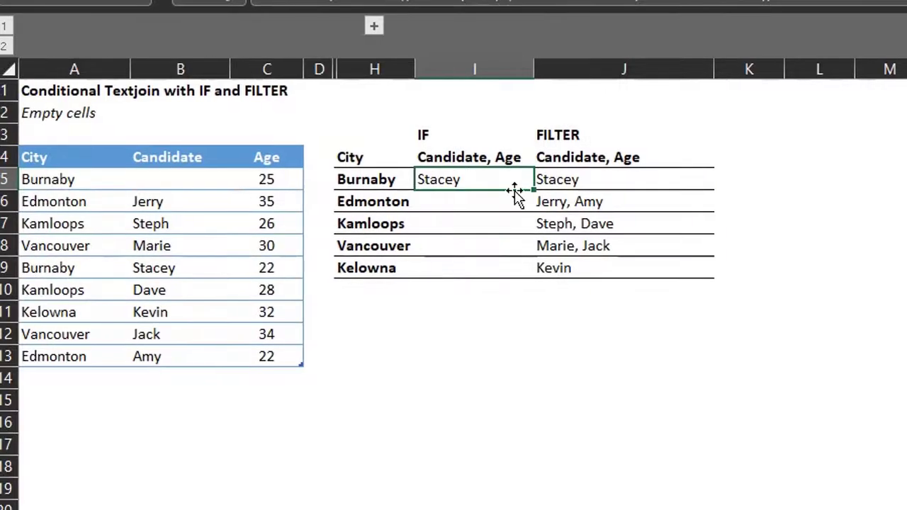
pyautogui.moveTo(487, 190); pyautogui.dragTo(464, 277)
pyautogui.click(470, 276)
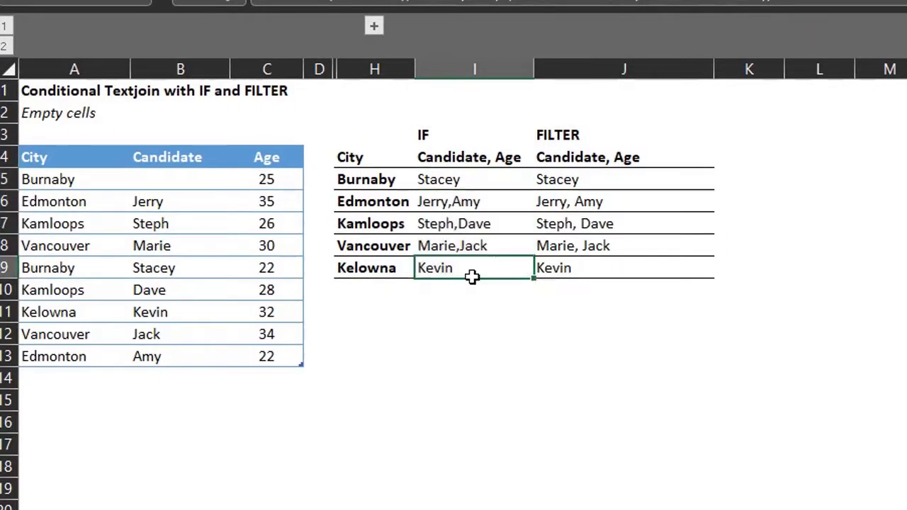
pyautogui.click(470, 179)
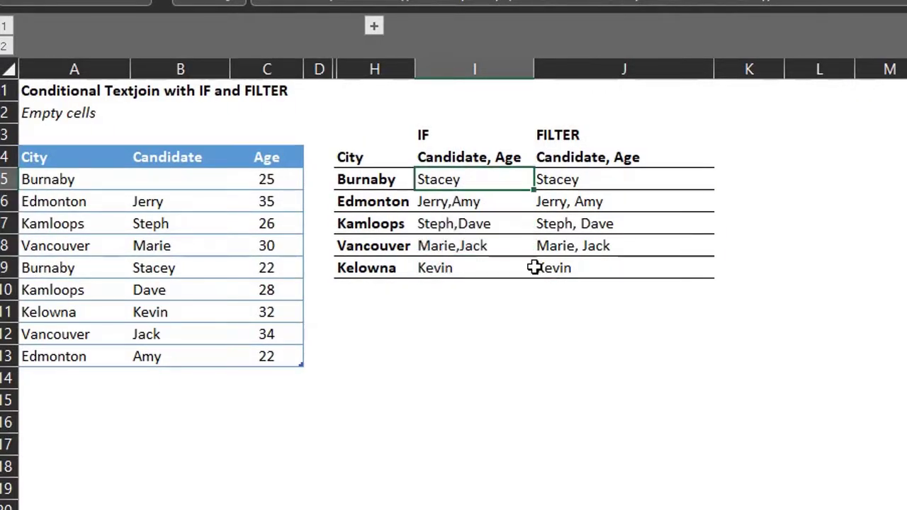